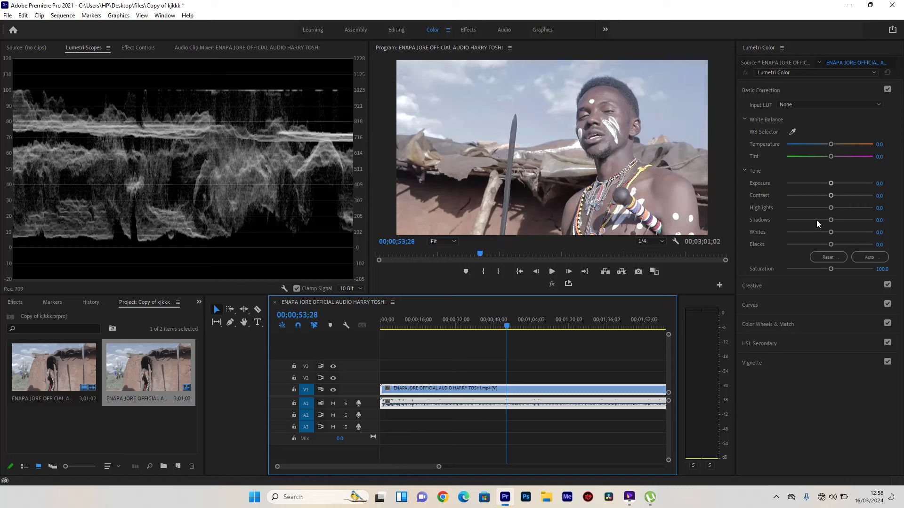
# Set Highlights to -15.2, Shadows to -27.2, Whites to -21.7, Blacks to -10.9 and Saturation to 130 in the clip's Basic Correction.
pyautogui.moveTo(817, 220); pyautogui.dragTo(824, 242)
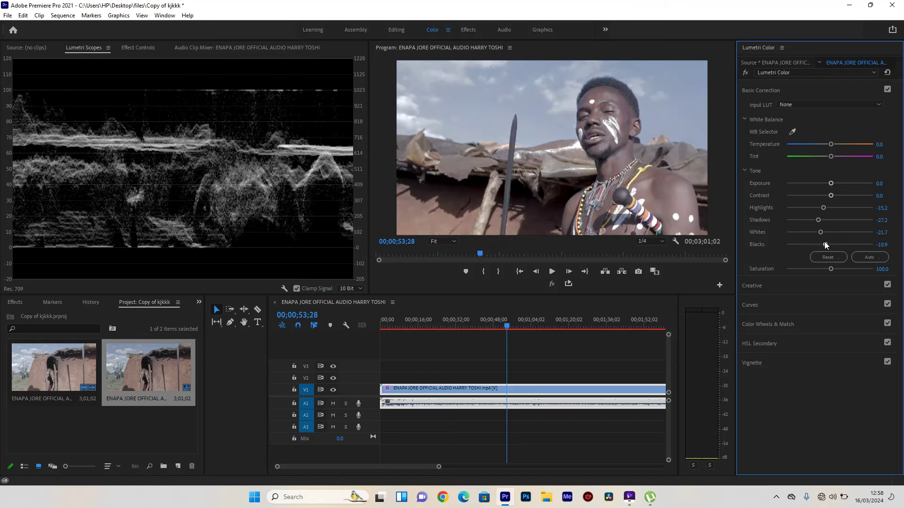
pyautogui.click(885, 268)
pyautogui.write('1')
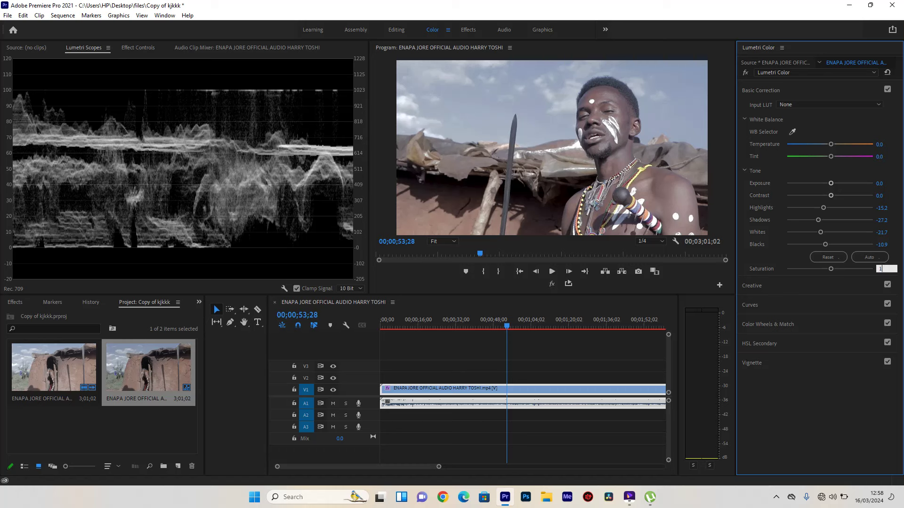
pyautogui.write('30')
pyautogui.press('Return')
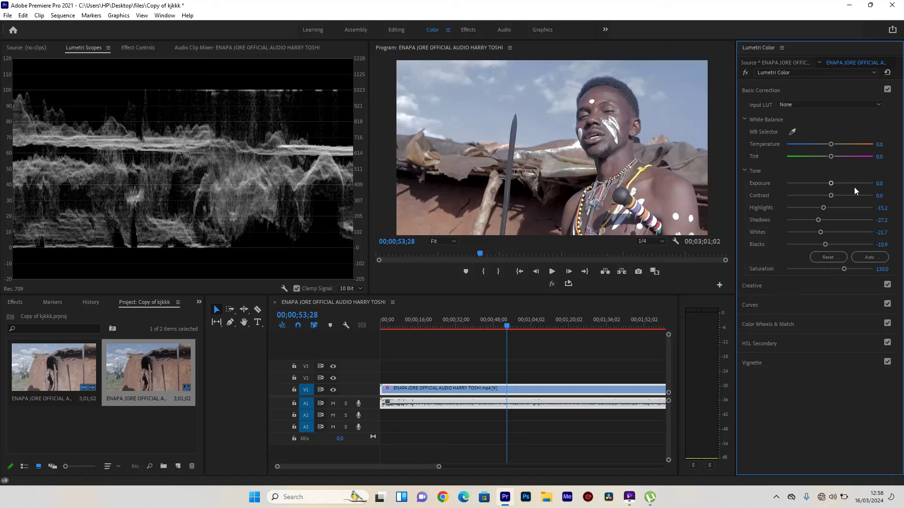
# Raise the clip's basic Contrast to about 22.8 and set its Temperature to 4.
pyautogui.click(839, 196)
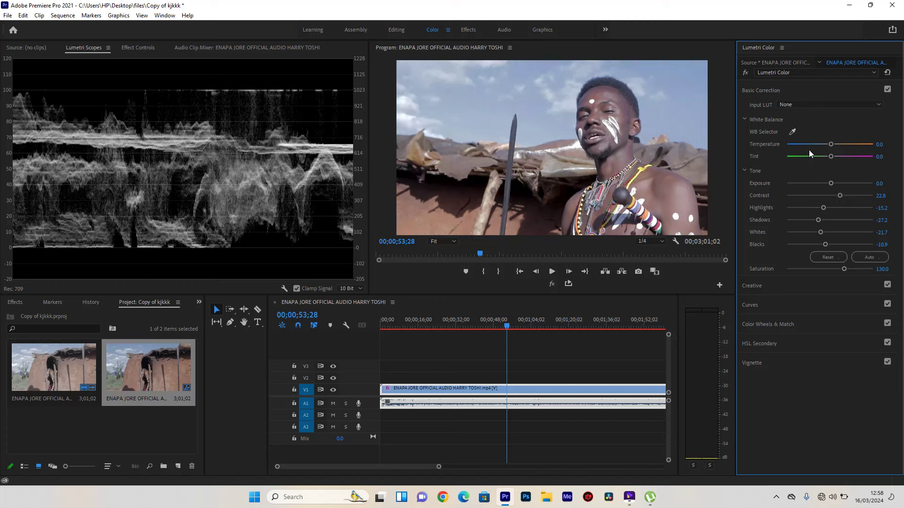
pyautogui.click(888, 144)
pyautogui.write('4')
pyautogui.press('Return')
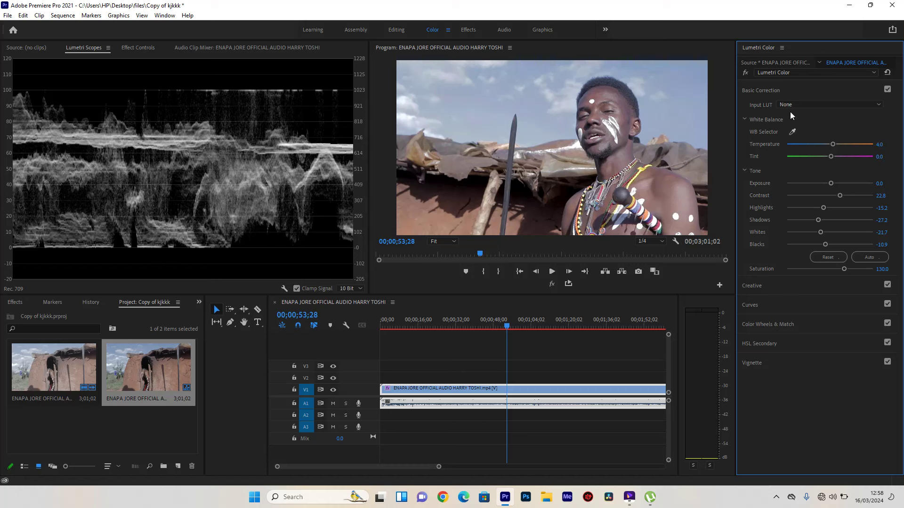
# Collapse the Basic Correction settings and compare the clip with the Lumetri Color effect off and on.
pyautogui.click(786, 92)
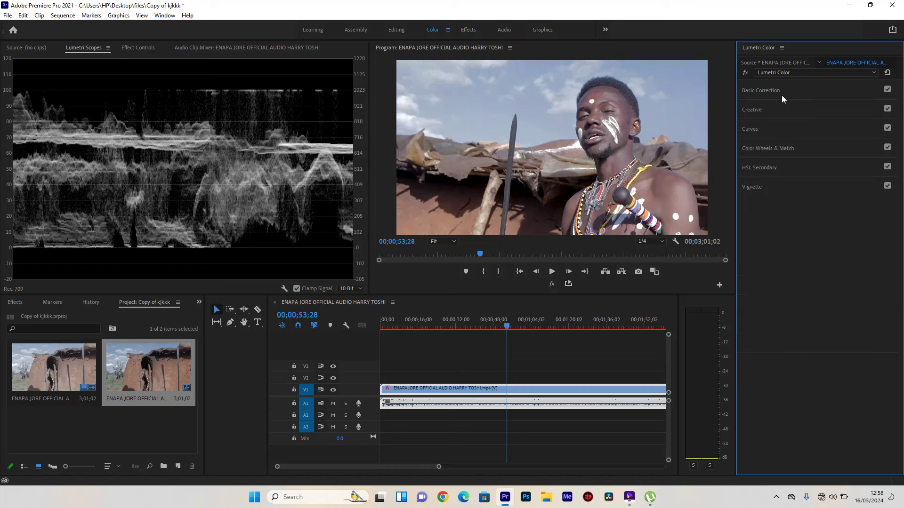
pyautogui.click(743, 73)
pyautogui.click(742, 73)
# Build an HSL Secondary key by sampling the man's skin on the shoulder, neck and face, adding each sample to the range.
pyautogui.click(785, 160)
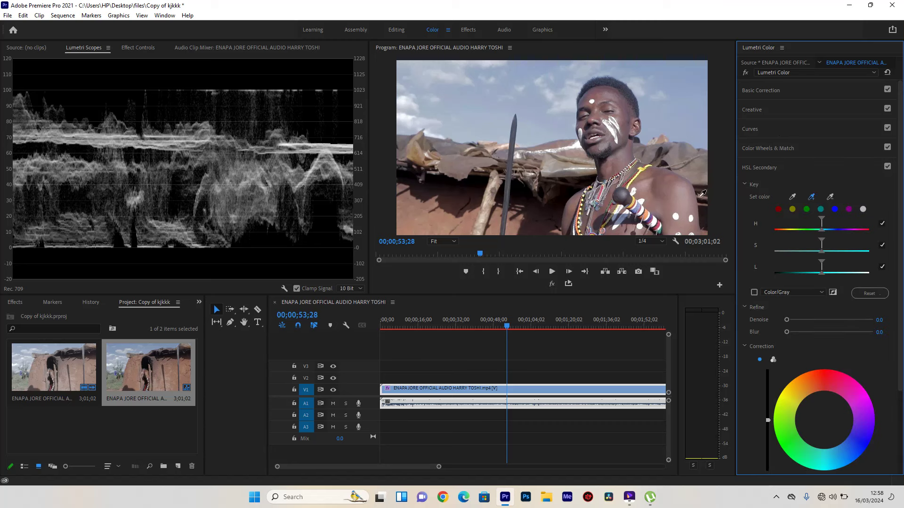
pyautogui.click(665, 191)
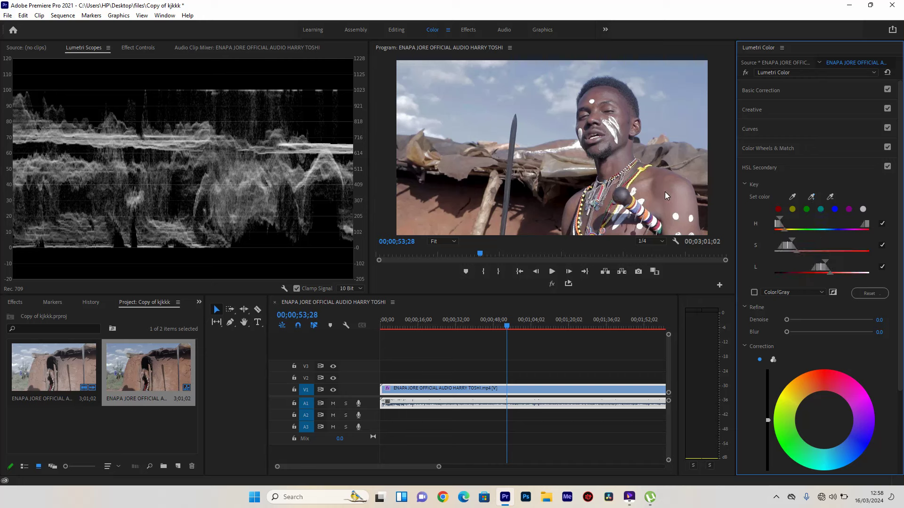
pyautogui.click(811, 198)
pyautogui.click(612, 172)
pyautogui.click(812, 197)
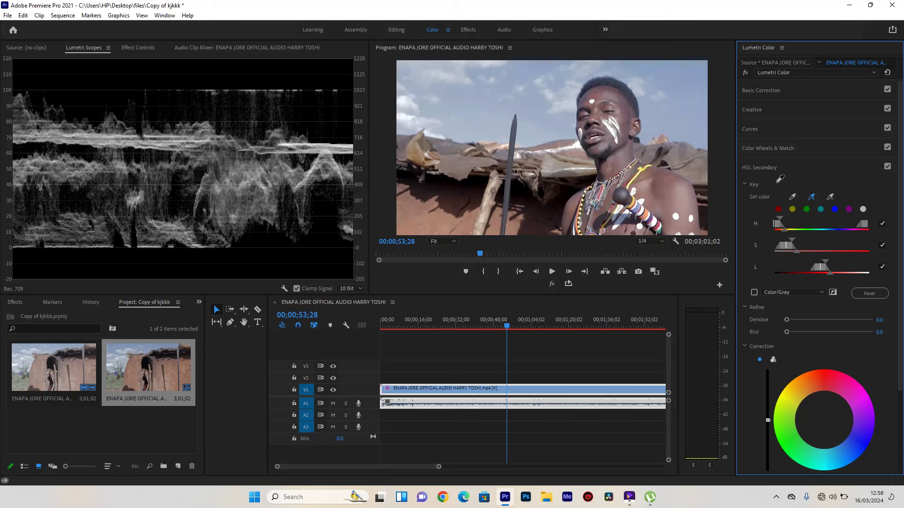
pyautogui.click(599, 108)
pyautogui.click(594, 117)
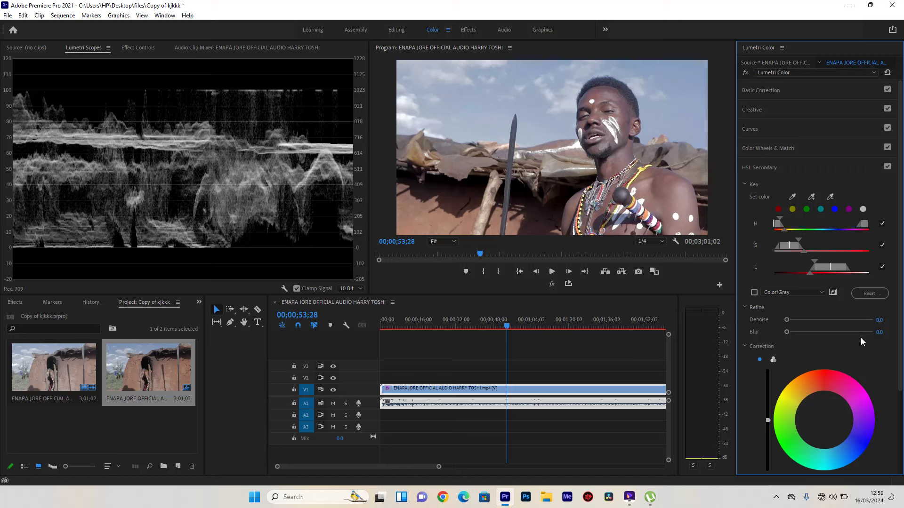
# Preview the HSL key as a White/Black mask and compare it with the normal picture at 00;00;57;28.
pyautogui.click(754, 293)
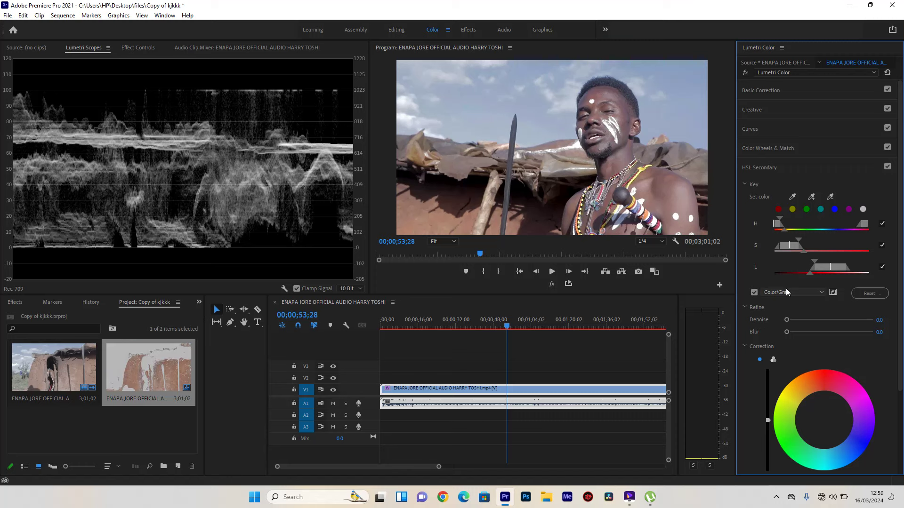
pyautogui.click(787, 292)
pyautogui.click(786, 320)
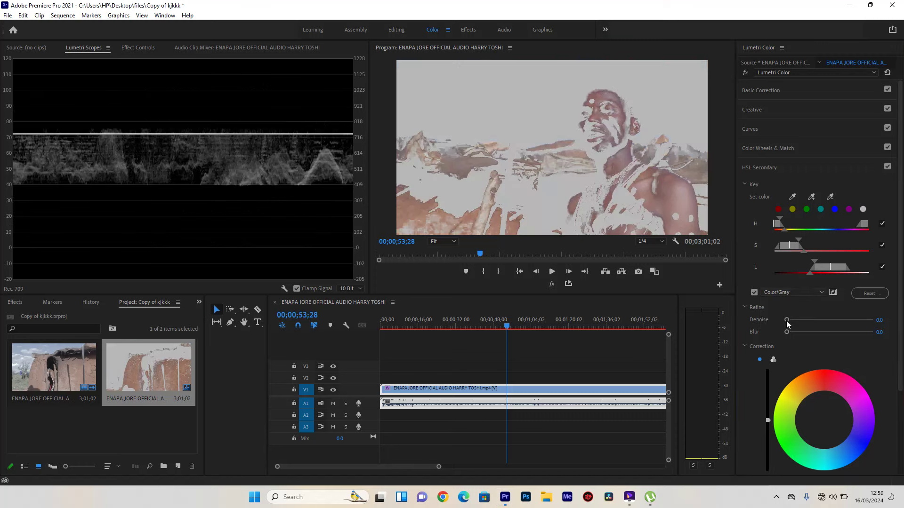
pyautogui.click(518, 322)
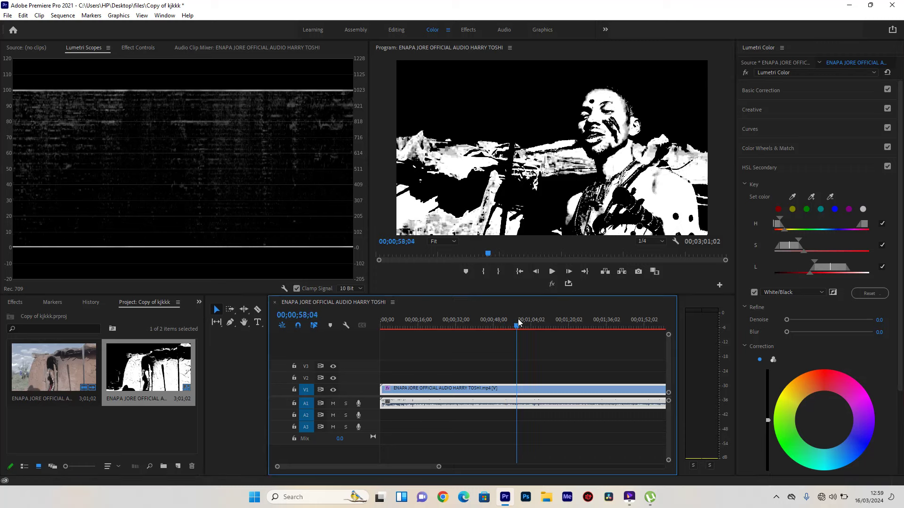
pyautogui.click(517, 322)
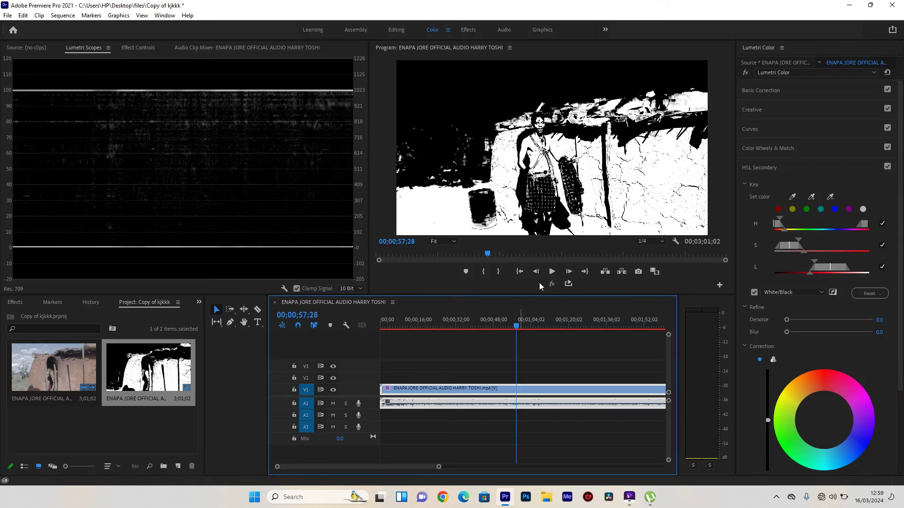
pyautogui.click(756, 293)
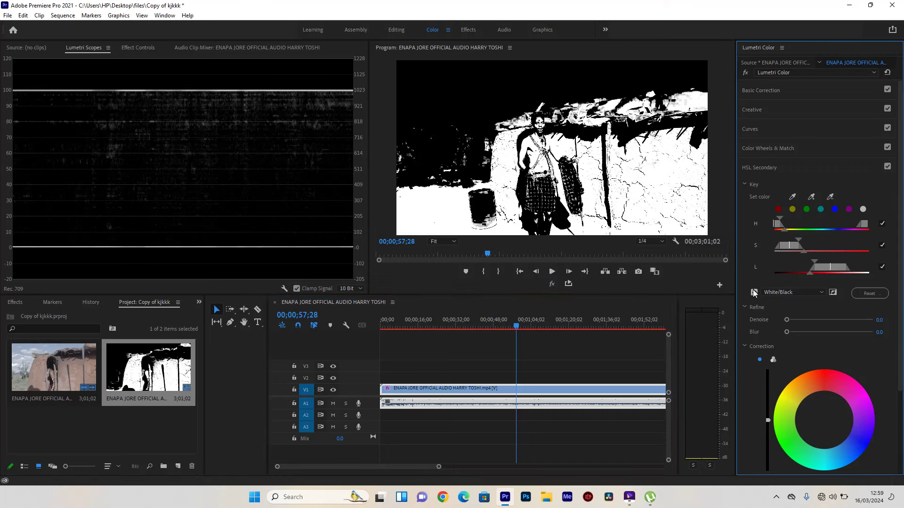
pyautogui.click(755, 293)
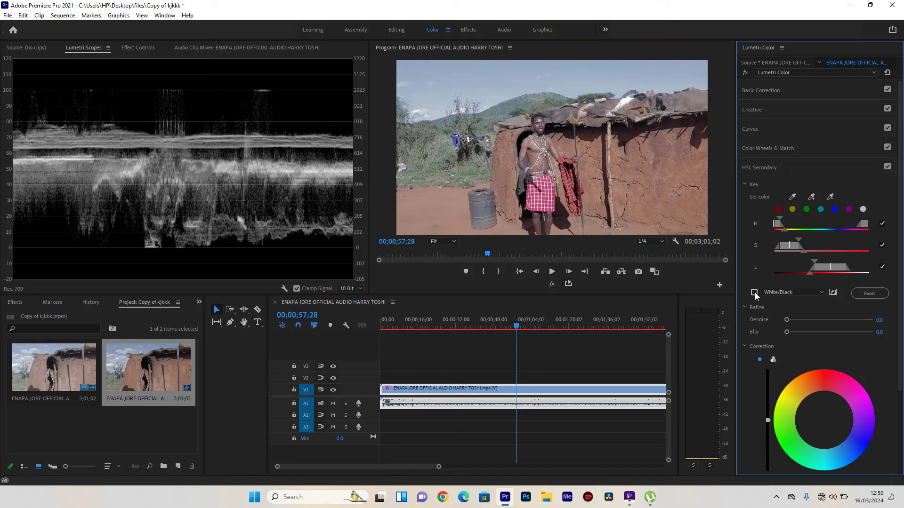
pyautogui.click(755, 293)
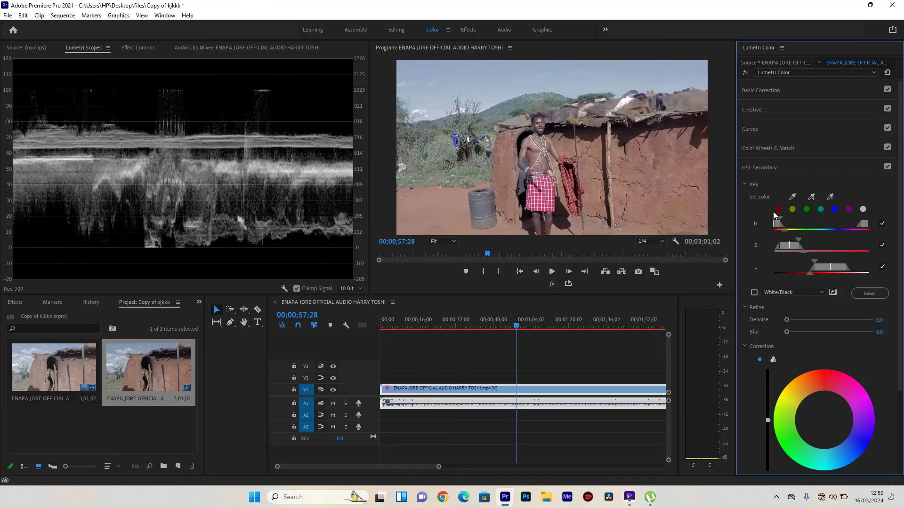
# Add the standing man's face tone to the HSL key and check the White/Black mask.
pyautogui.click(811, 197)
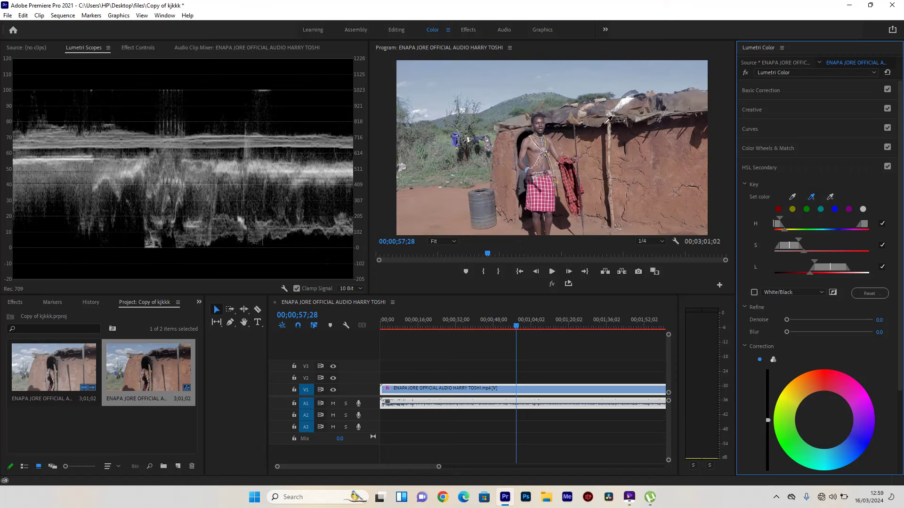
pyautogui.click(539, 122)
pyautogui.click(754, 293)
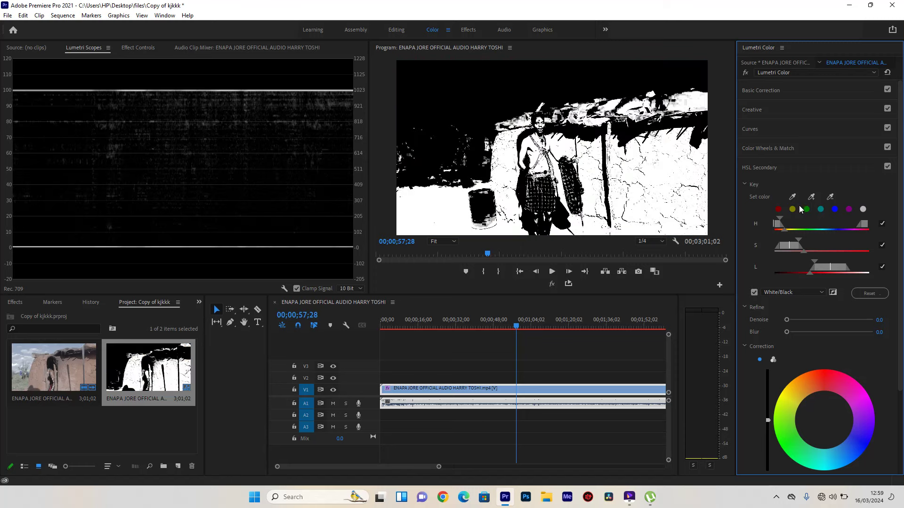
pyautogui.click(755, 293)
pyautogui.click(754, 293)
# Extend the HSL key with further color samples from the hut's roof and beside the standing man's head.
pyautogui.click(811, 197)
pyautogui.click(605, 109)
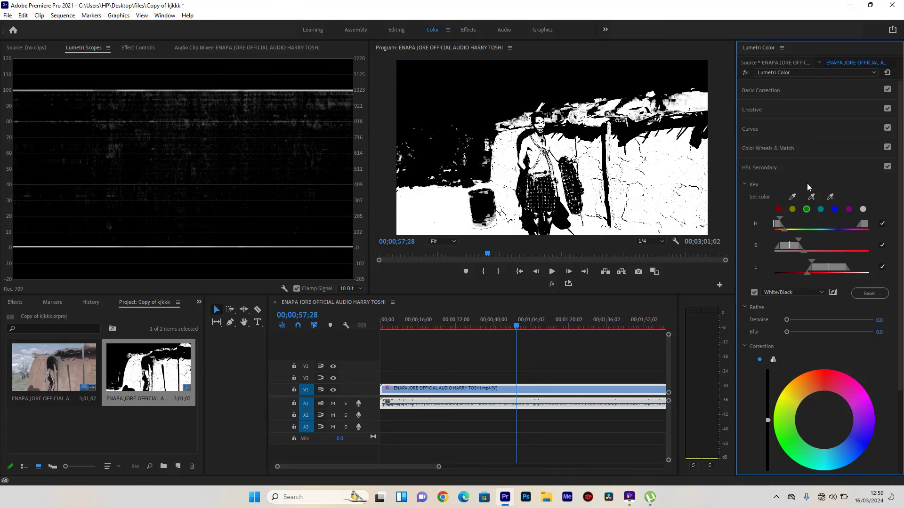
pyautogui.click(811, 197)
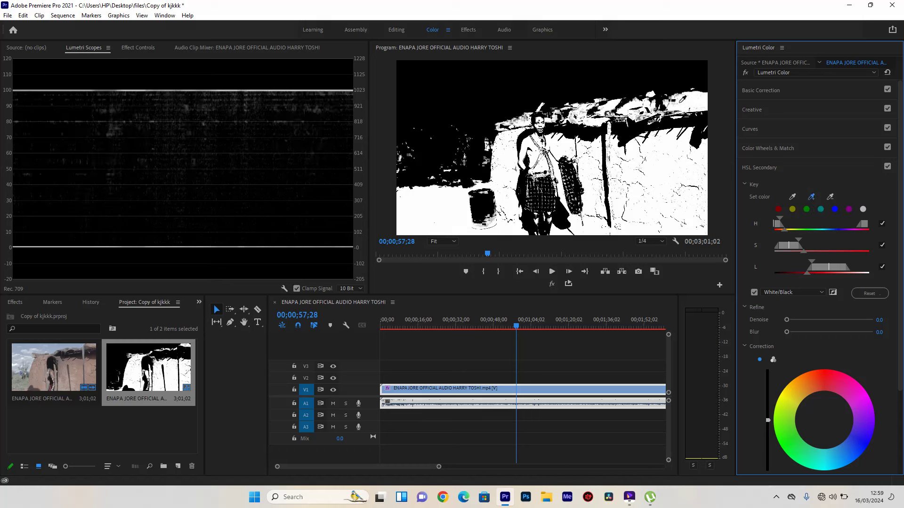
pyautogui.click(696, 105)
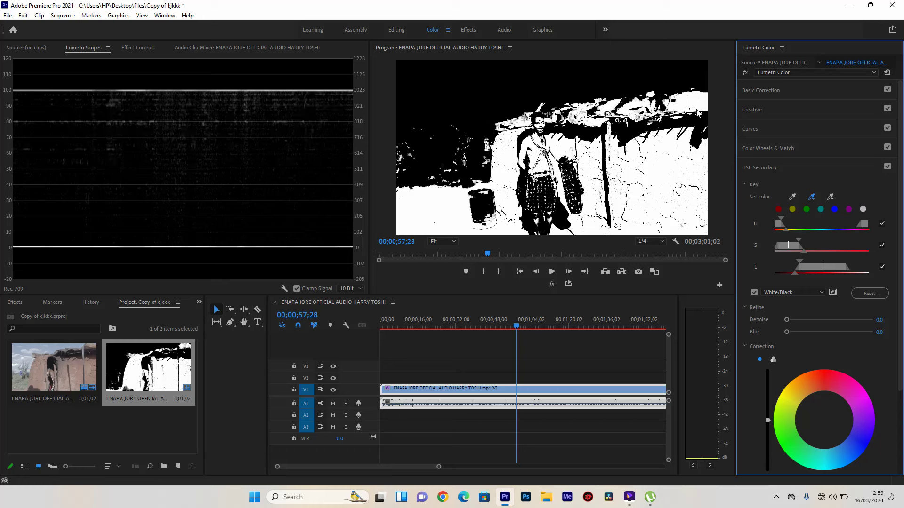
pyautogui.click(811, 197)
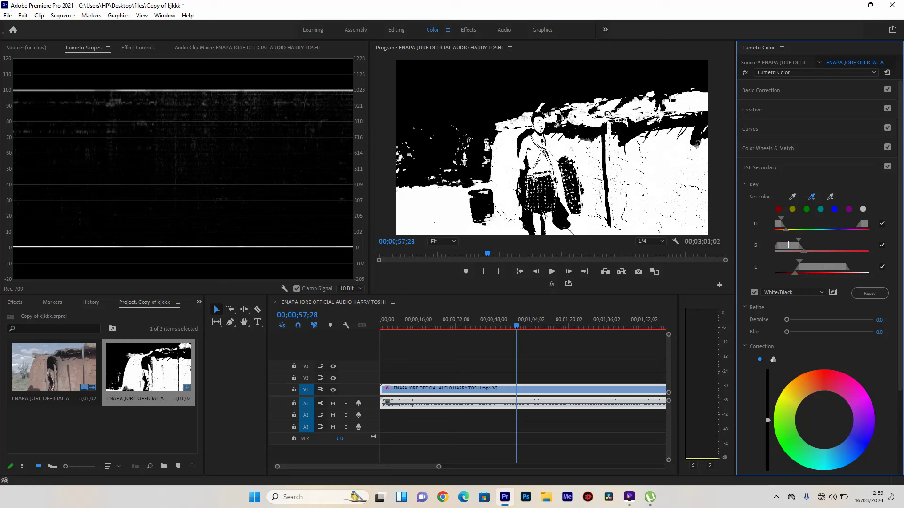
pyautogui.click(527, 118)
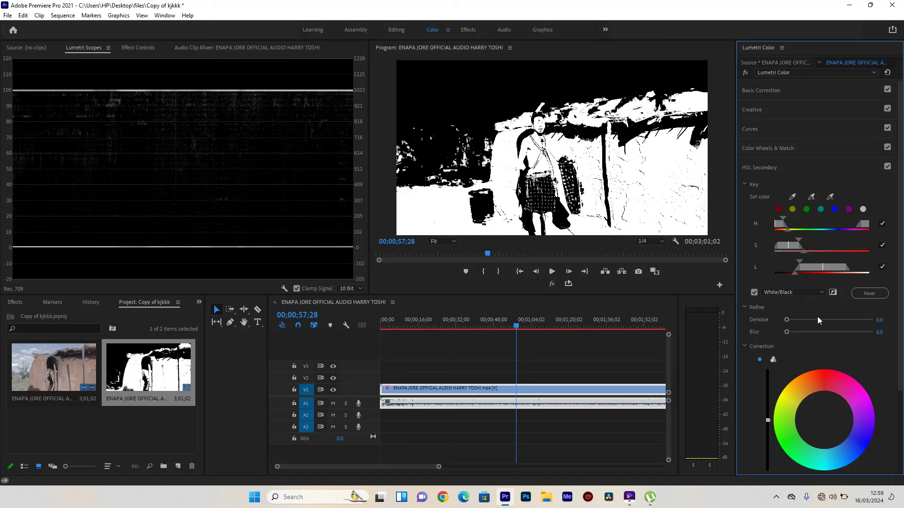
# Show the key mask on the group shot at 00;01;04;12 and add the middle man's face tone to the HSL key.
pyautogui.click(754, 293)
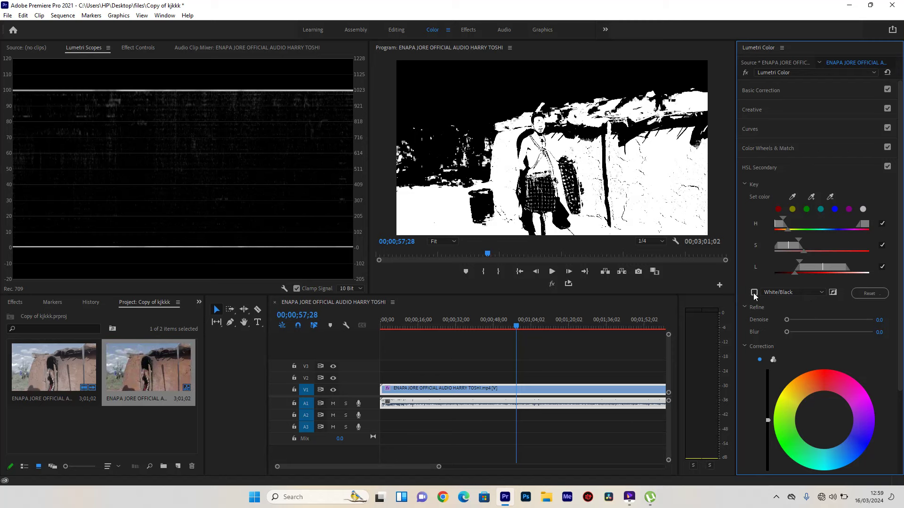
pyautogui.click(531, 324)
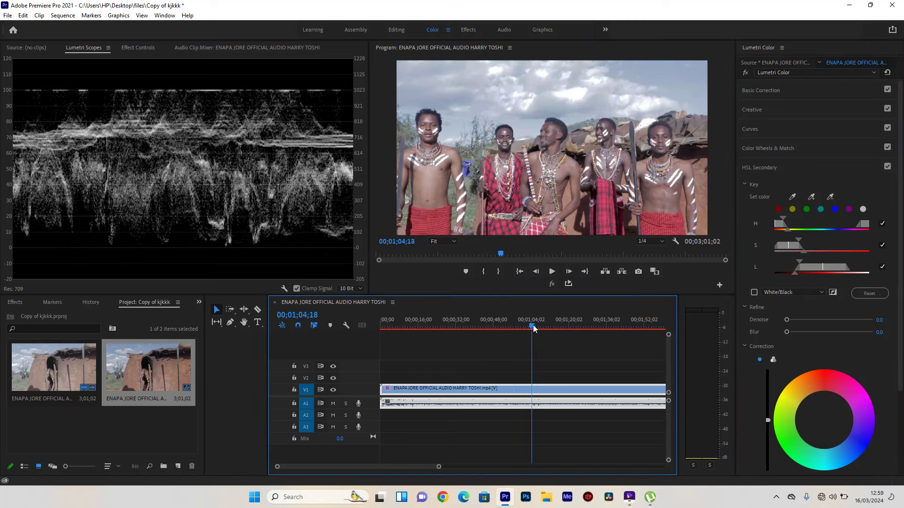
pyautogui.click(753, 292)
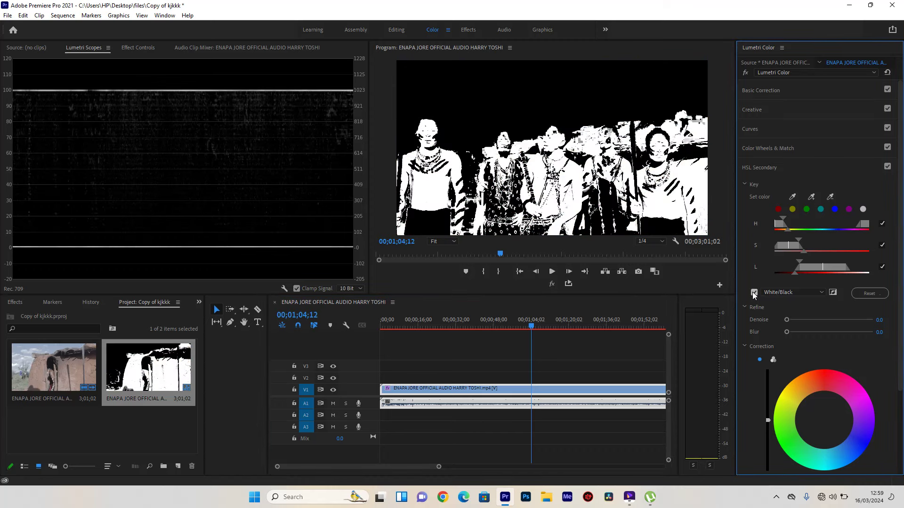
pyautogui.click(812, 198)
pyautogui.click(556, 133)
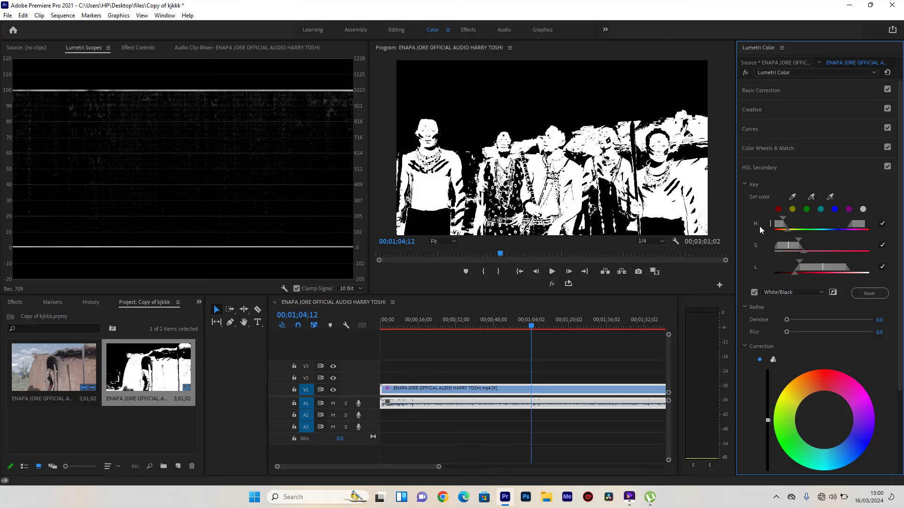
# Refine the key with a Blur of 5.1 and Denoise of 9.2, and turn off the mask preview.
pyautogui.click(800, 333)
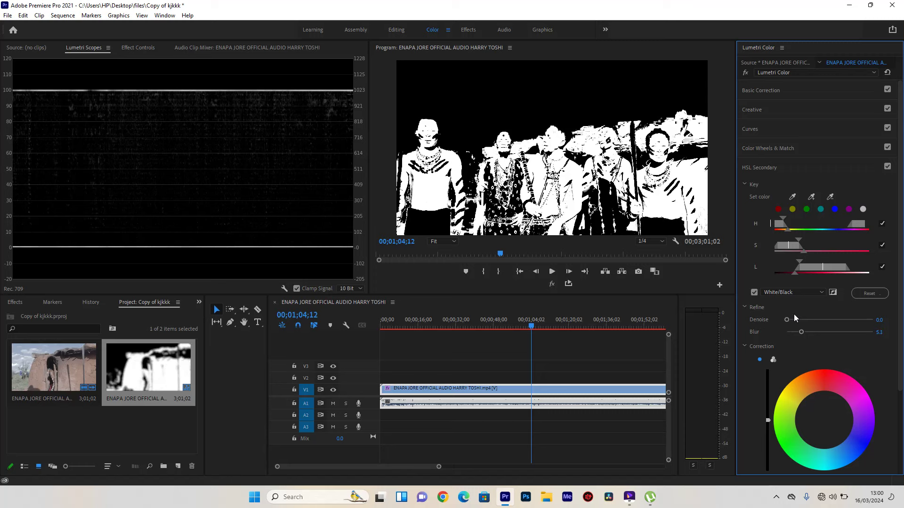
pyautogui.click(793, 320)
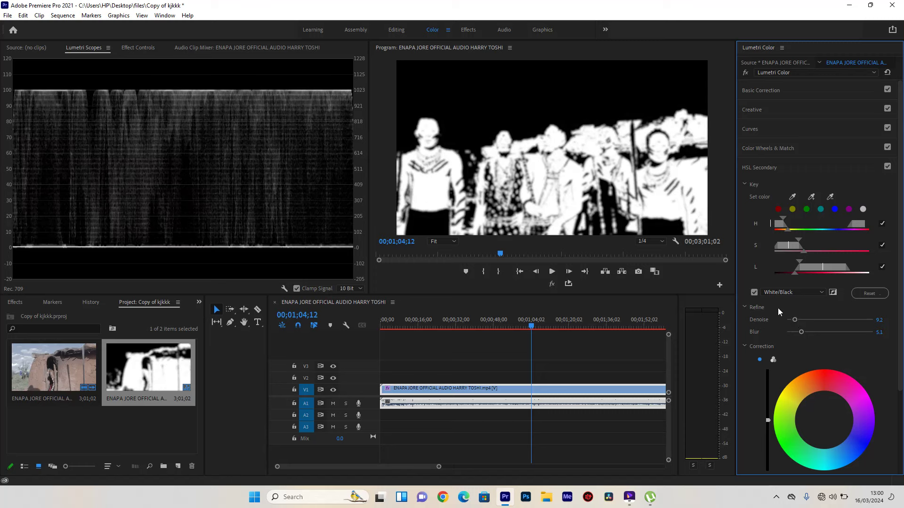
pyautogui.click(753, 293)
# Set the Saturation of the HSL Secondary correction to 80.
pyautogui.scroll(-3, 817, 350)
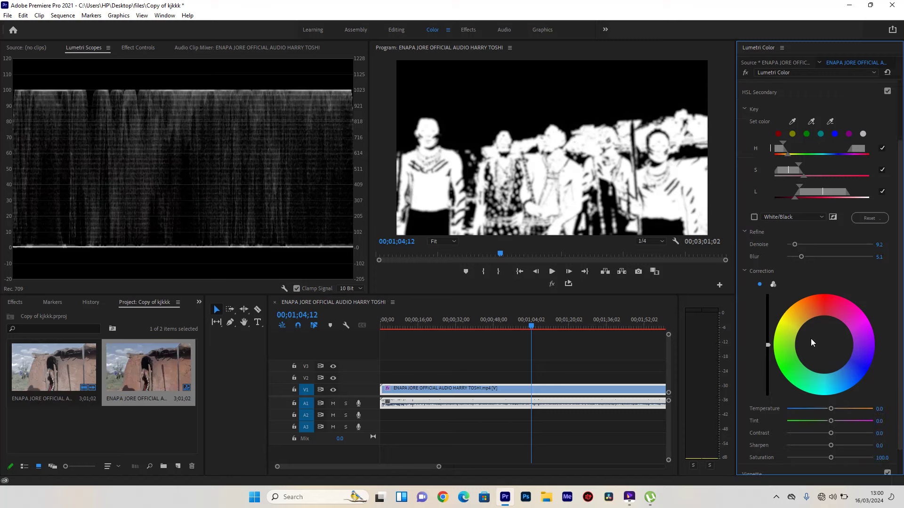
pyautogui.click(880, 430)
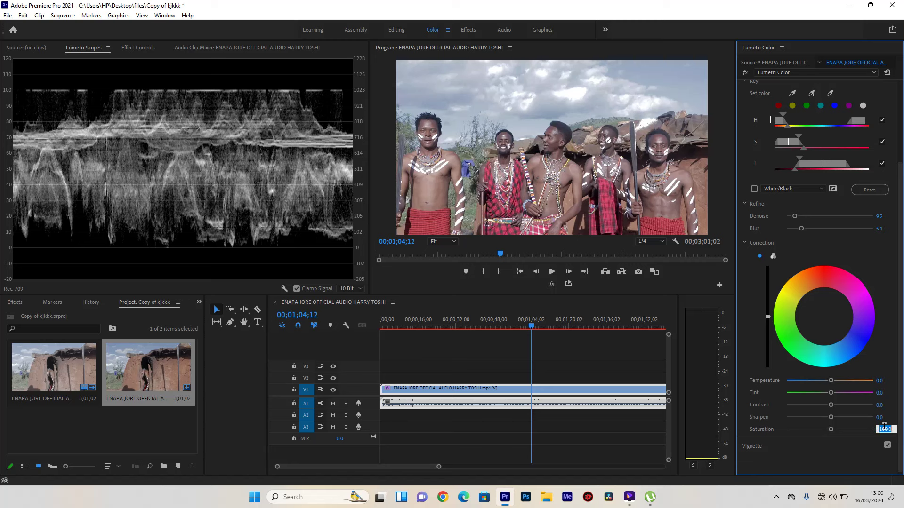
pyautogui.write('80')
pyautogui.press('Return')
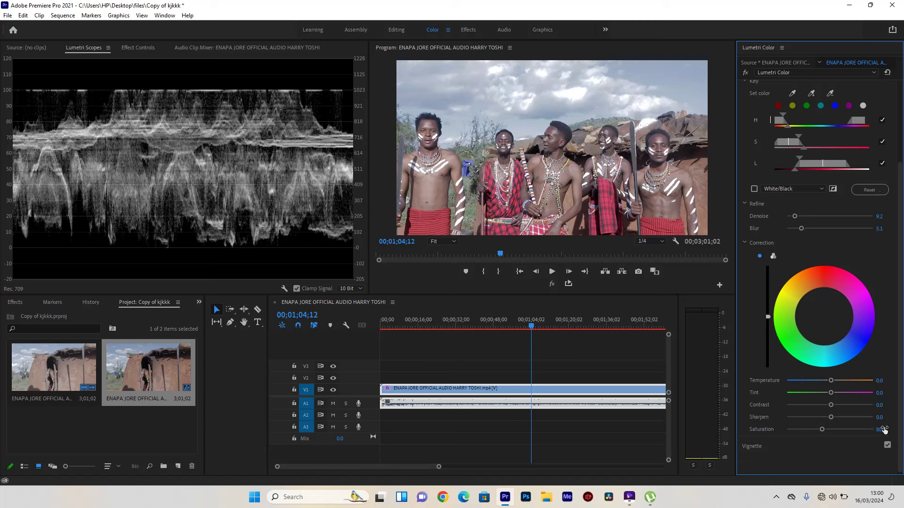
# Set the HSL Secondary correction's Saturation to 60 and raise its Contrast to about 40.2.
pyautogui.click(883, 429)
pyautogui.write('7')
pyautogui.write('60')
pyautogui.press('Return')
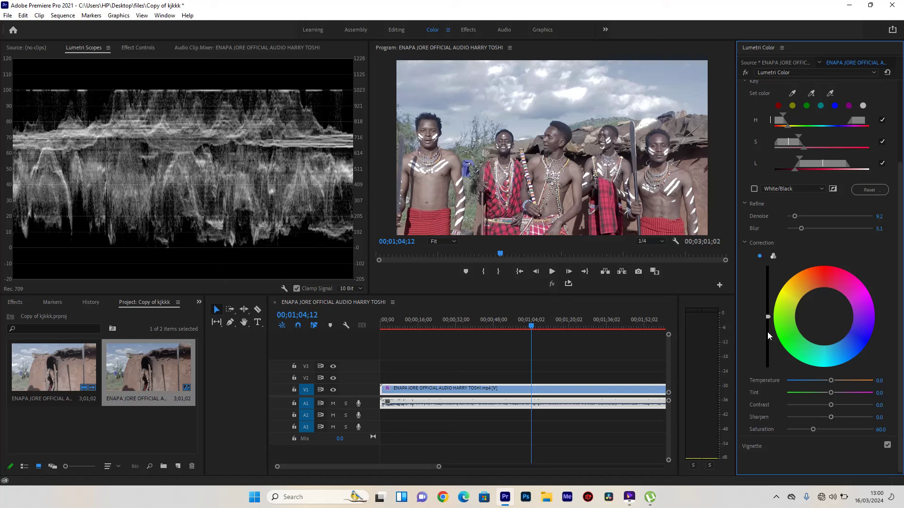
pyautogui.click(842, 405)
pyautogui.moveTo(841, 404); pyautogui.dragTo(847, 402)
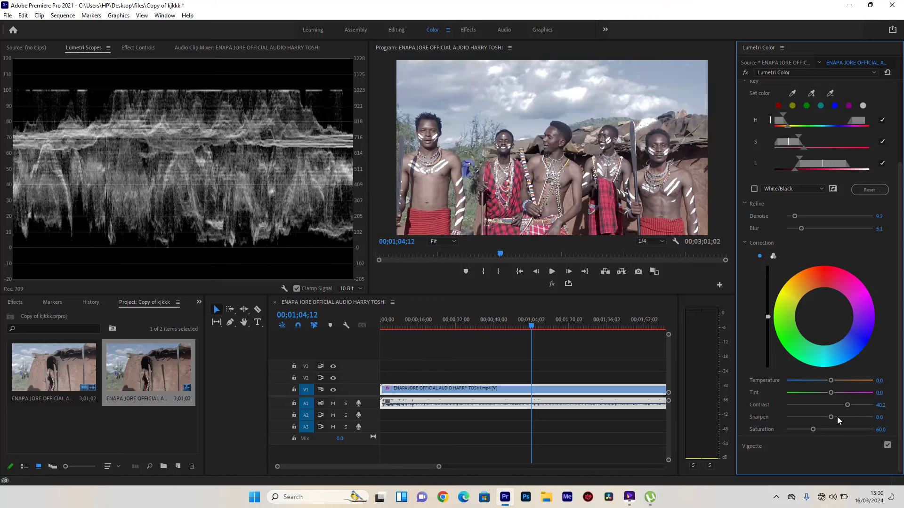
# Raise the HSL Secondary correction's Sharpen to 18.5 and check the group shot at 00;00;51;22.
pyautogui.click(838, 416)
pyautogui.click(502, 326)
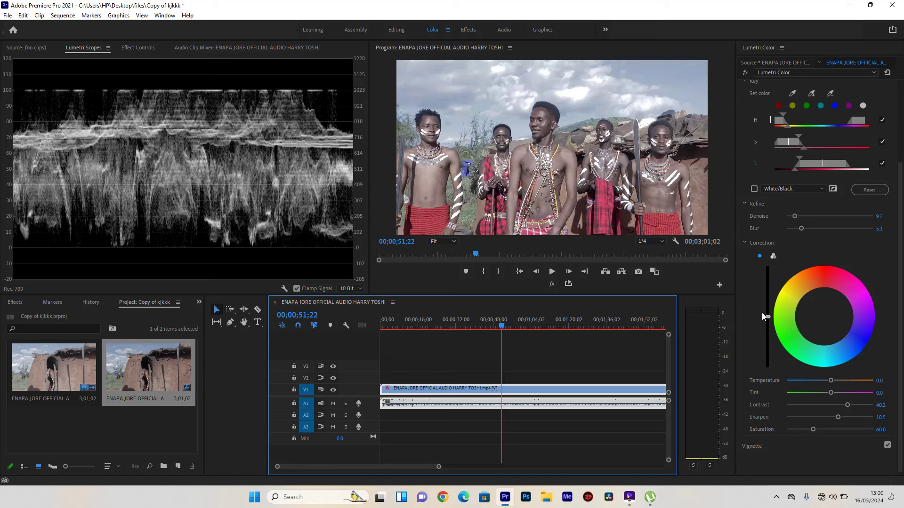
pyautogui.click(768, 319)
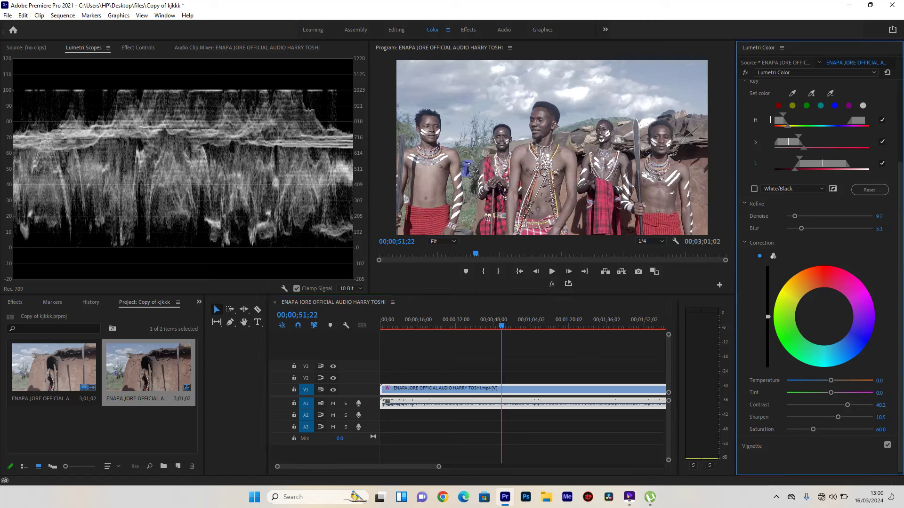
# Switch the HSL Secondary correction to three-way color wheels, warm the midtones slightly and lift the shadows a little.
pyautogui.click(773, 257)
pyautogui.click(751, 338)
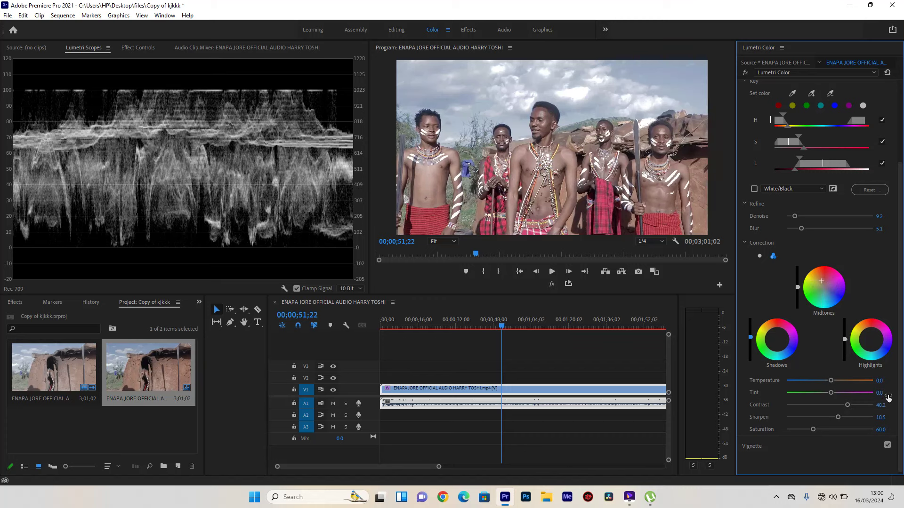
# Set the HSL Secondary correction's Contrast to about 26.1 and Saturation to about 84.8, and tint its highlights slightly toward orange.
pyautogui.click(842, 405)
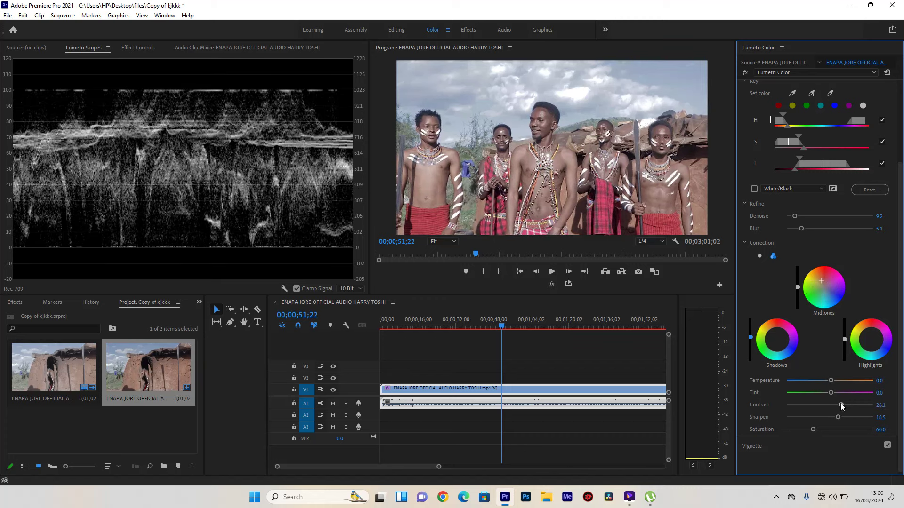
pyautogui.click(823, 429)
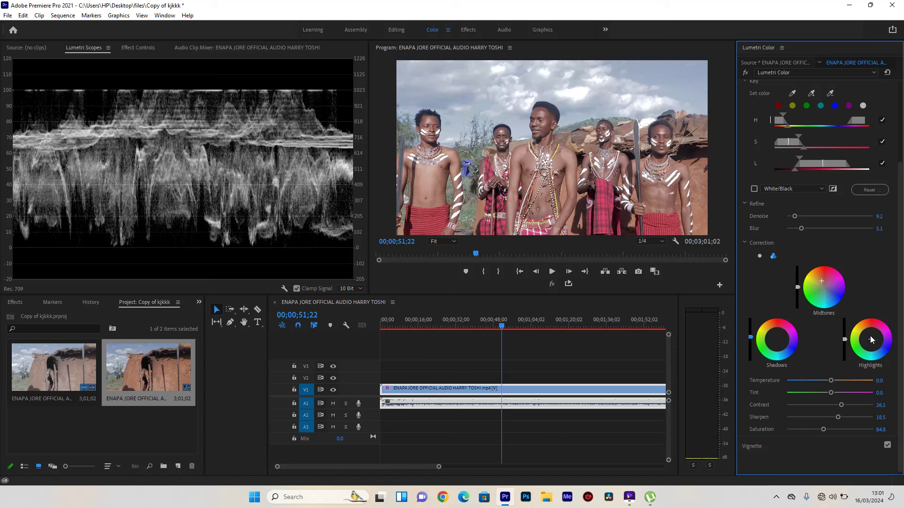
pyautogui.moveTo(871, 342); pyautogui.dragTo(870, 335)
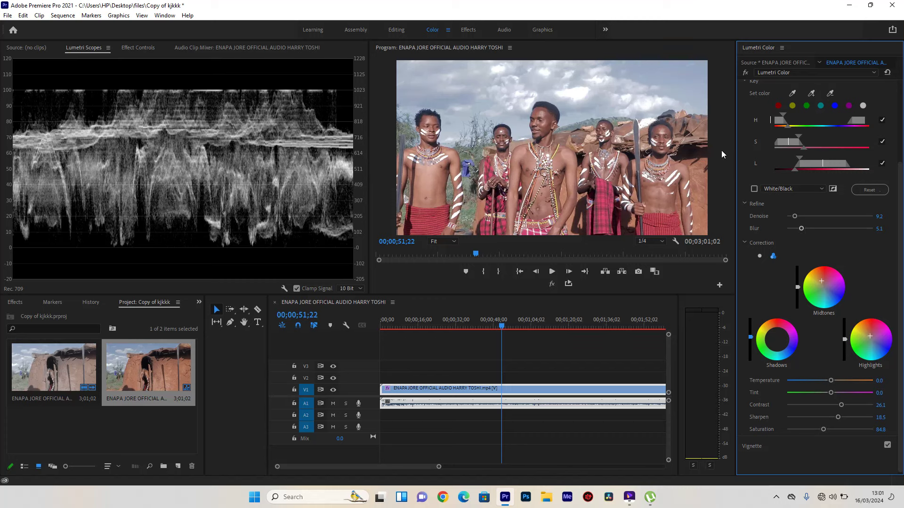
# At 00;01;01;18, add the face tone of the second man from the right to the HSL Secondary key.
pyautogui.click(526, 325)
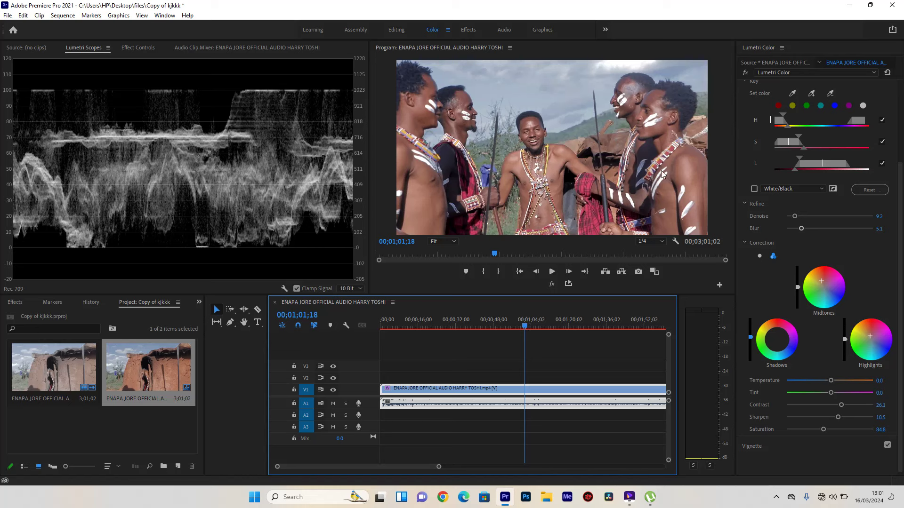
pyautogui.click(753, 190)
pyautogui.click(753, 188)
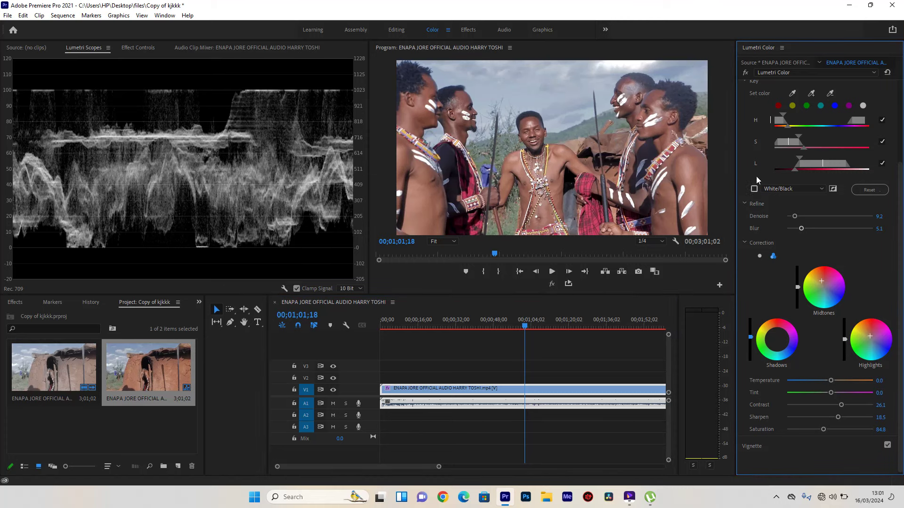
pyautogui.click(629, 90)
pyautogui.click(811, 93)
pyautogui.click(631, 87)
pyautogui.click(631, 102)
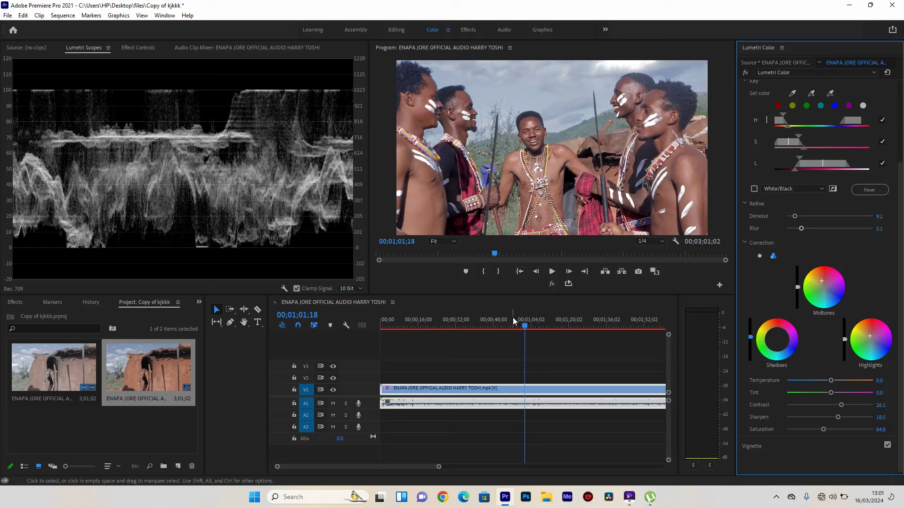
# At 00;01;21;00, add the skin tone of the left man's outstretched arm to the HSL Secondary key.
pyautogui.click(479, 322)
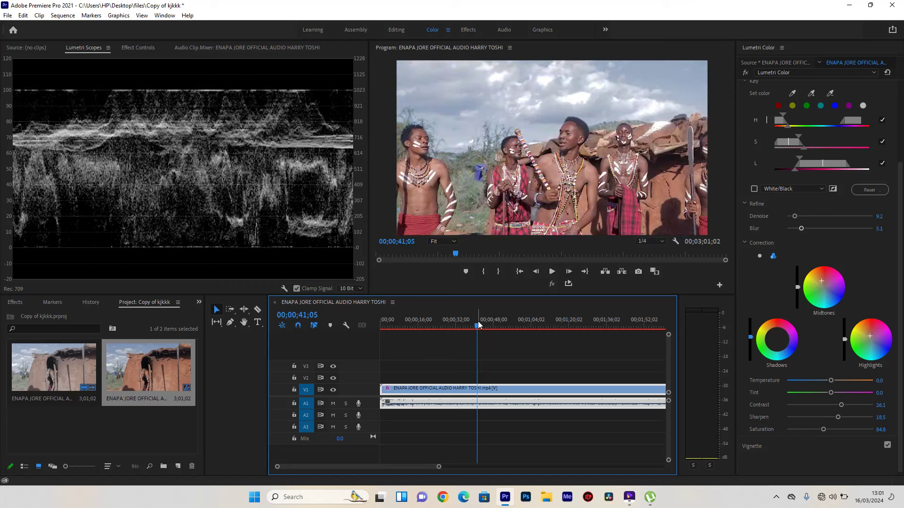
pyautogui.moveTo(479, 324); pyautogui.dragTo(433, 324)
pyautogui.click(575, 324)
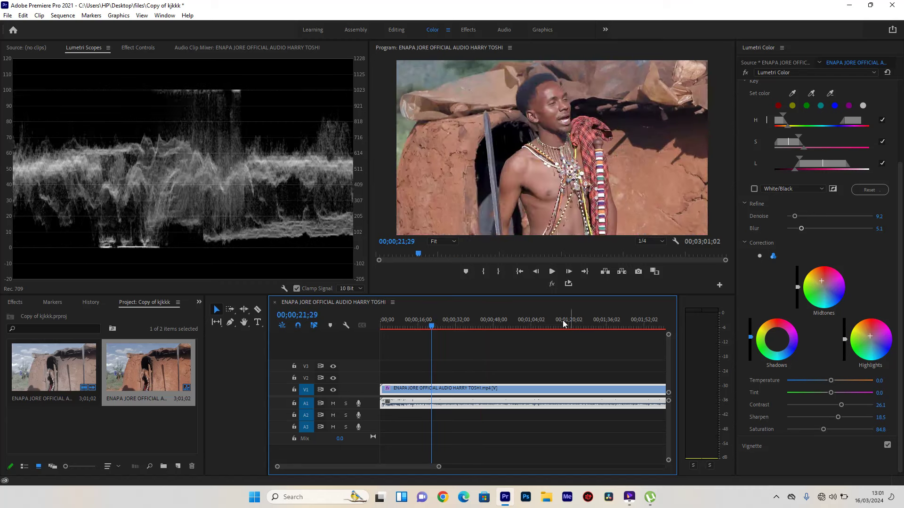
pyautogui.click(572, 324)
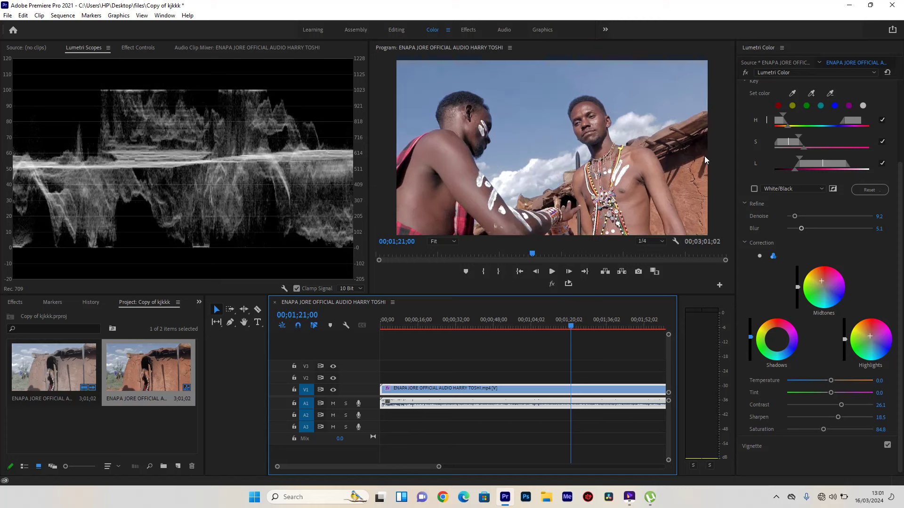
pyautogui.click(811, 93)
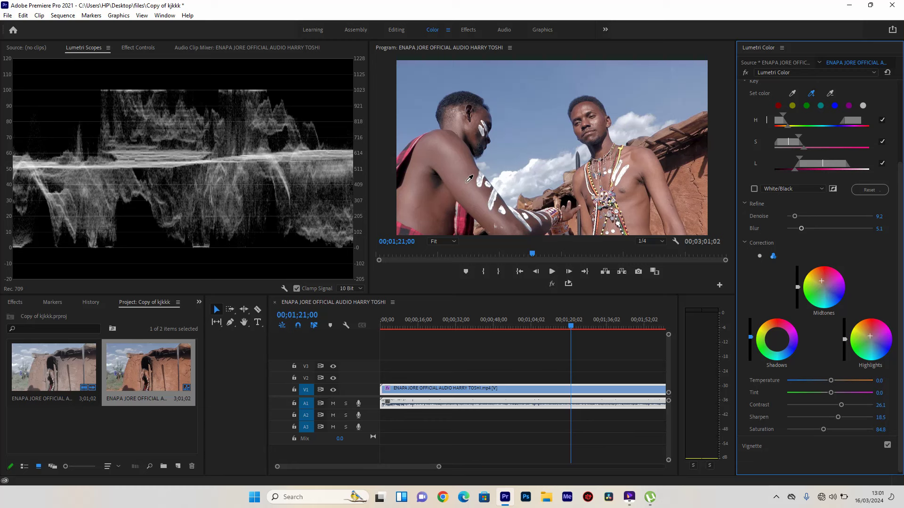
pyautogui.click(490, 210)
# At 00;02;20;01, raise the HSL Secondary highlights level slightly and set the correction's Saturation to 88.
pyautogui.click(589, 325)
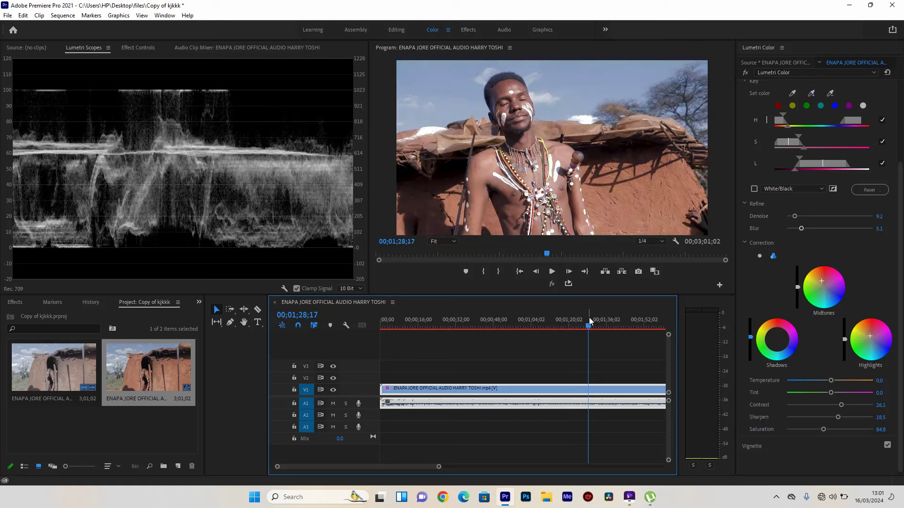
pyautogui.click(621, 320)
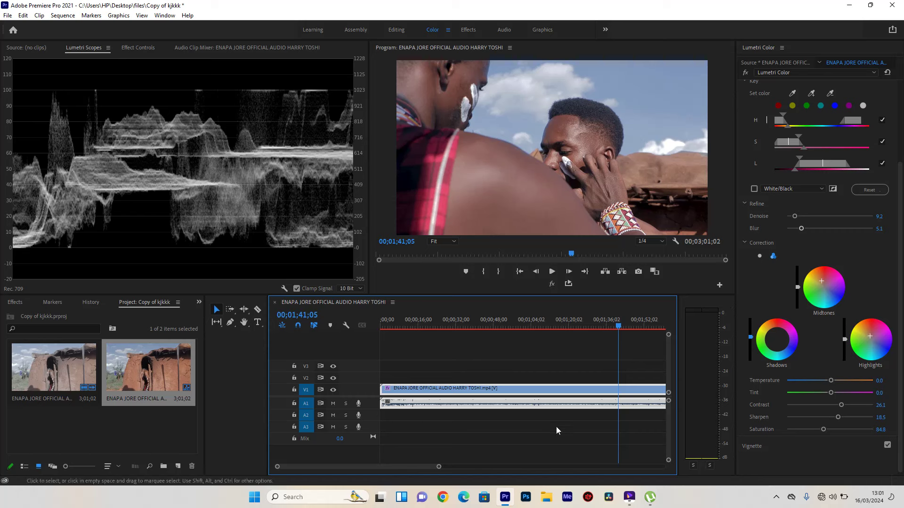
pyautogui.moveTo(439, 467); pyautogui.dragTo(558, 467)
pyautogui.click(484, 324)
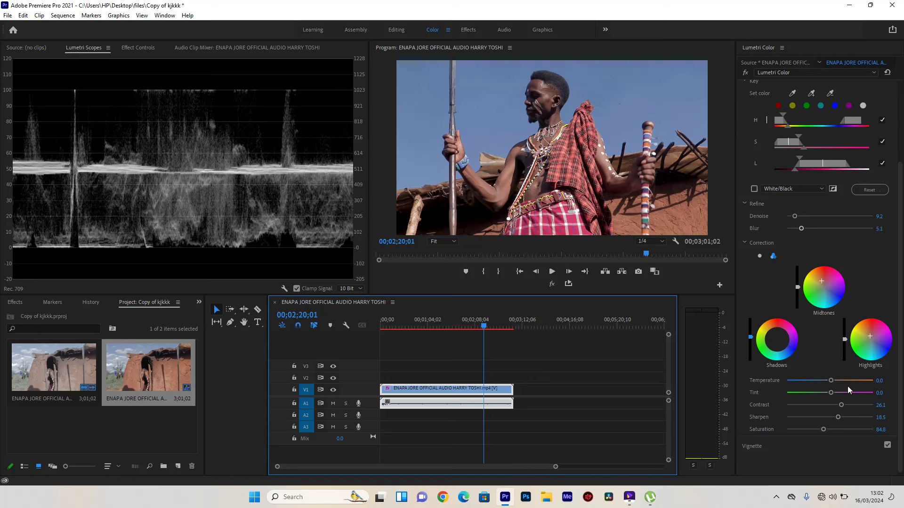
pyautogui.click(844, 340)
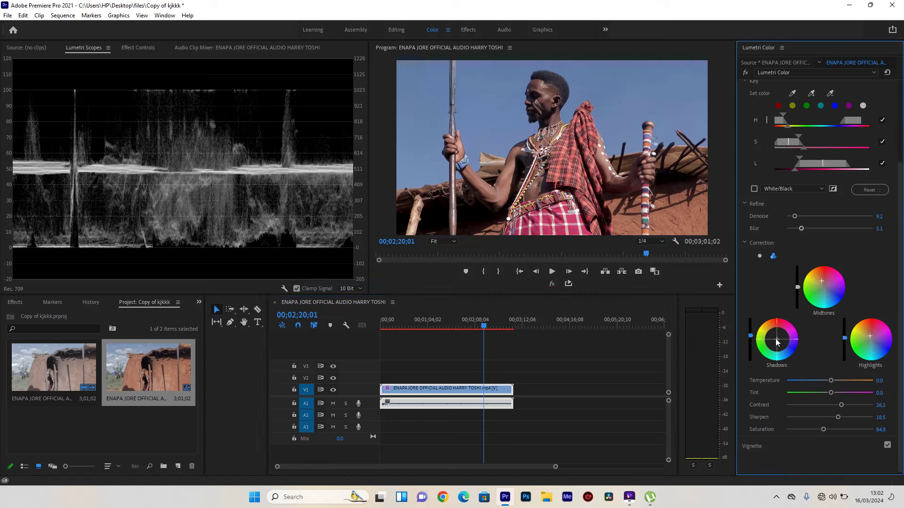
pyautogui.click(884, 429)
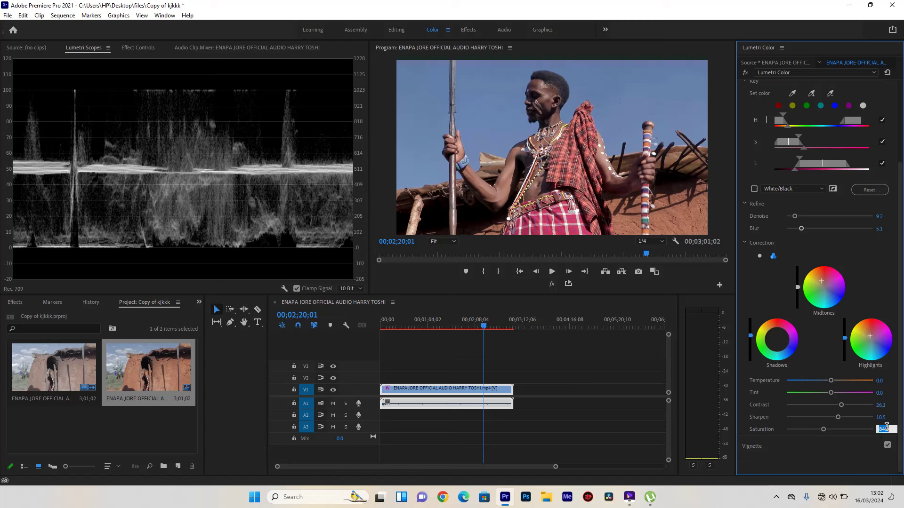
pyautogui.write('88')
pyautogui.press('Return')
# At 00;02;11;04, apply the SL GOLD RUSH HDR creative look to the clip.
pyautogui.click(498, 322)
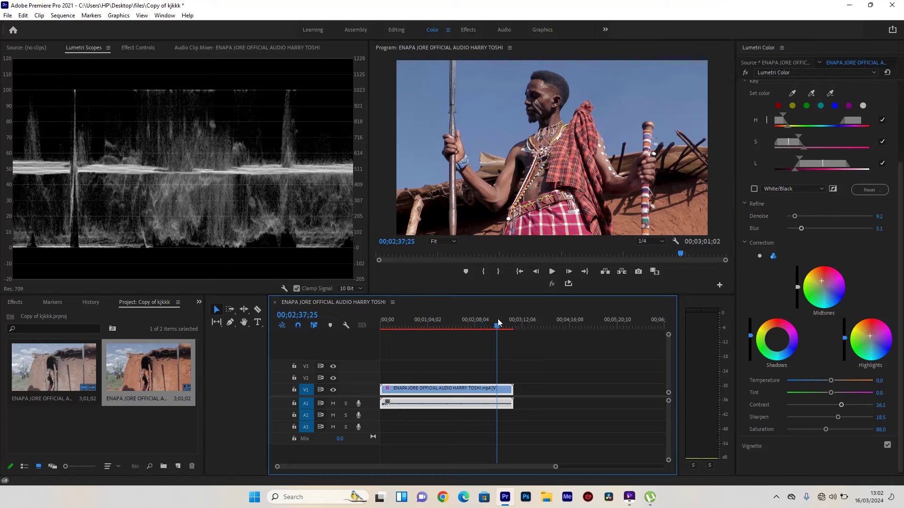
pyautogui.click(507, 321)
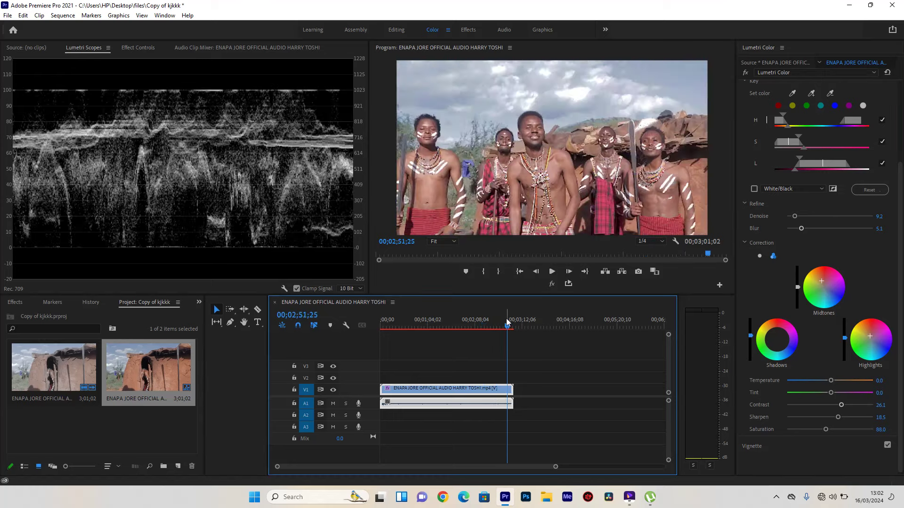
pyautogui.click(478, 321)
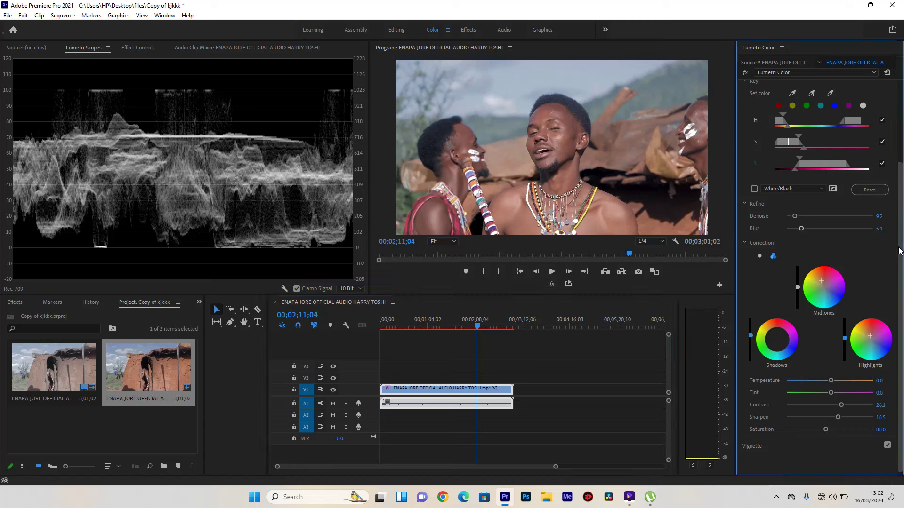
pyautogui.scroll(2, 885, 283)
pyautogui.scroll(3, 883, 179)
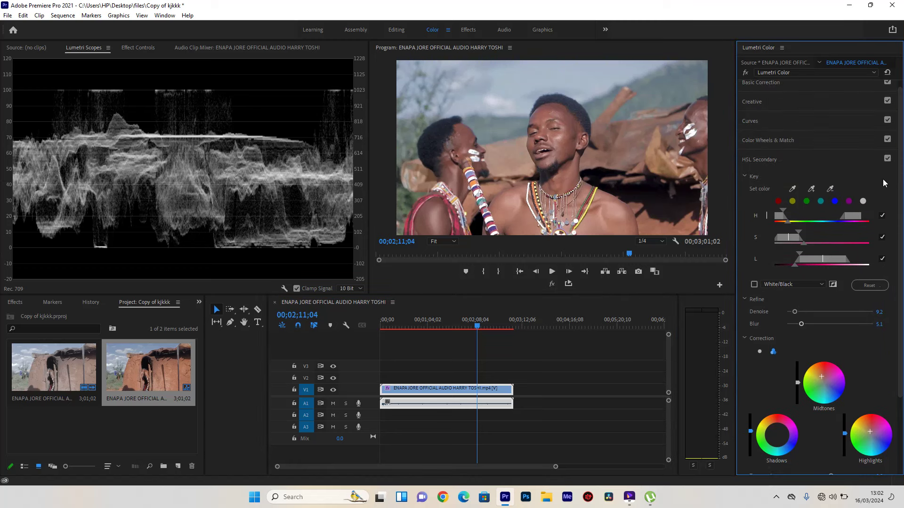
pyautogui.click(801, 158)
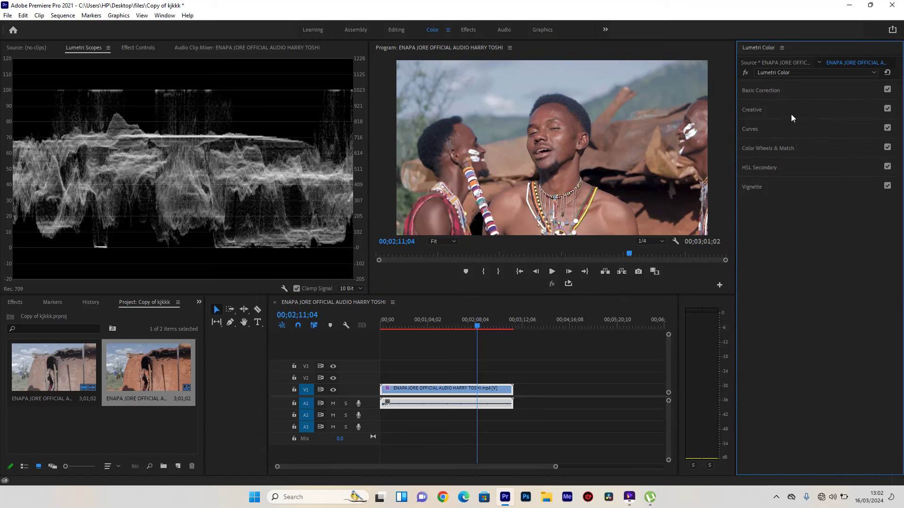
pyautogui.click(802, 106)
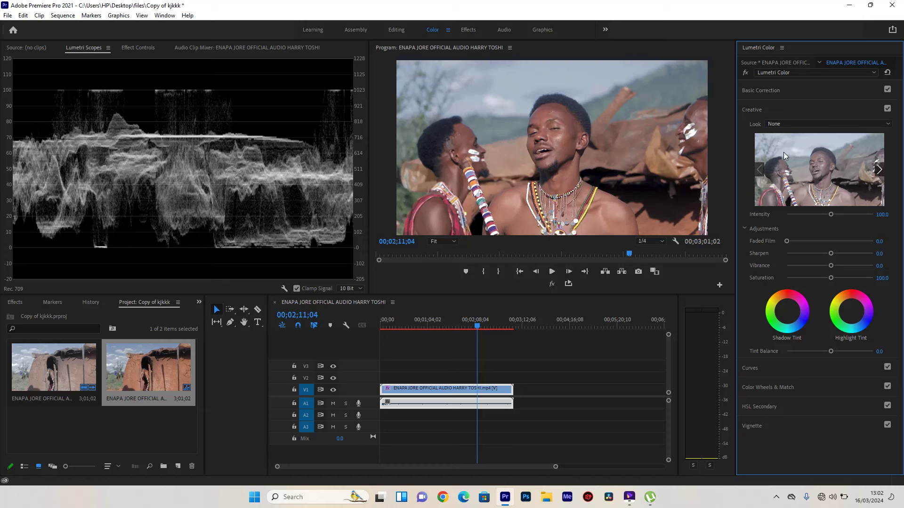
pyautogui.click(795, 127)
pyautogui.scroll(-10, 821, 295)
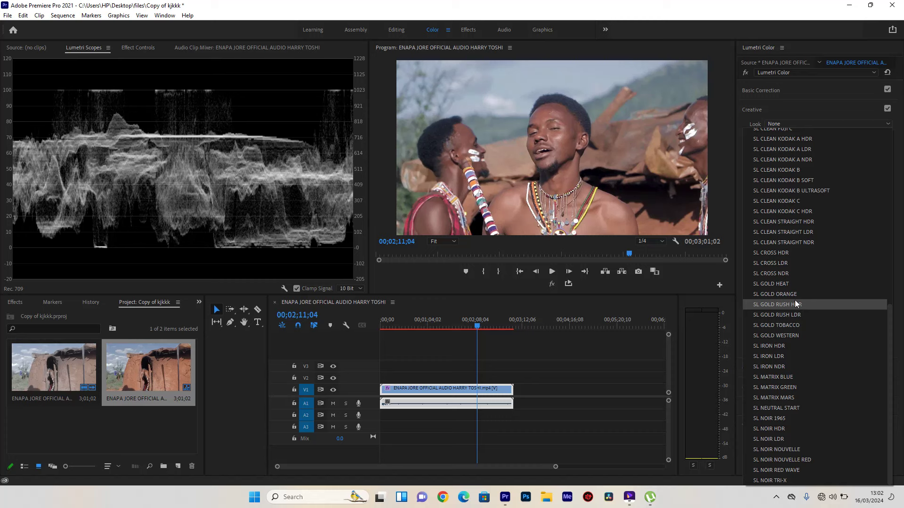
pyautogui.press('Escape')
# Set the creative look's Intensity to 40.
pyautogui.click(886, 213)
pyautogui.write('4')
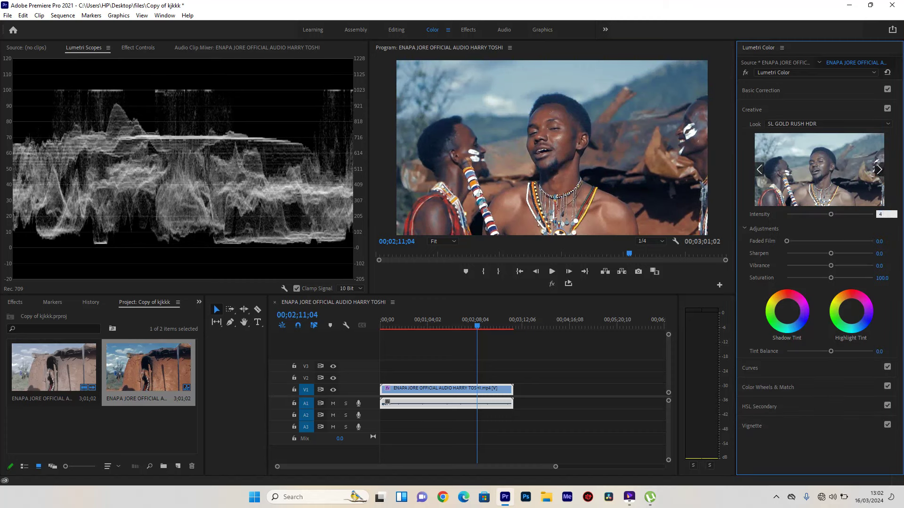
pyautogui.write('0')
pyautogui.press('Return')
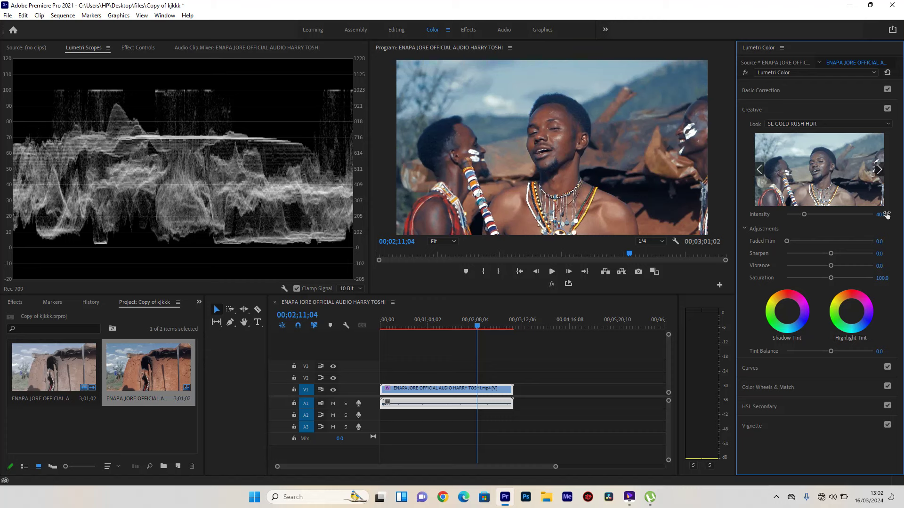
# Lower the creative look's Intensity to 35.
pyautogui.click(886, 214)
pyautogui.write('35')
pyautogui.press('Return')
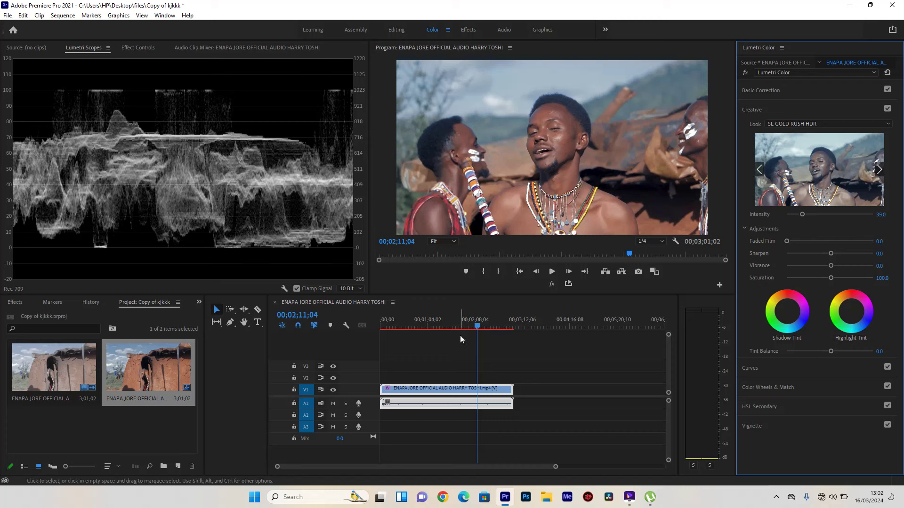
# At 00;02;39;03, set the Basic Correction white balance Temperature to 6.
pyautogui.click(493, 324)
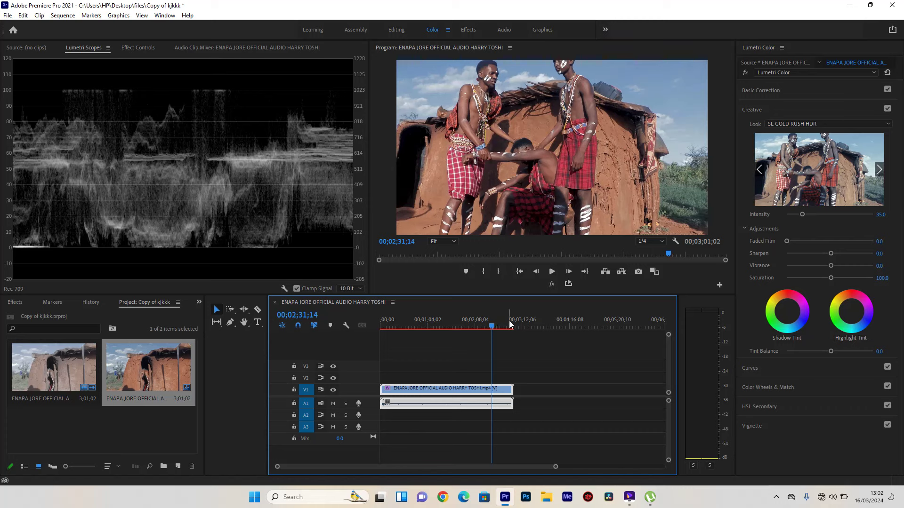
pyautogui.click(498, 325)
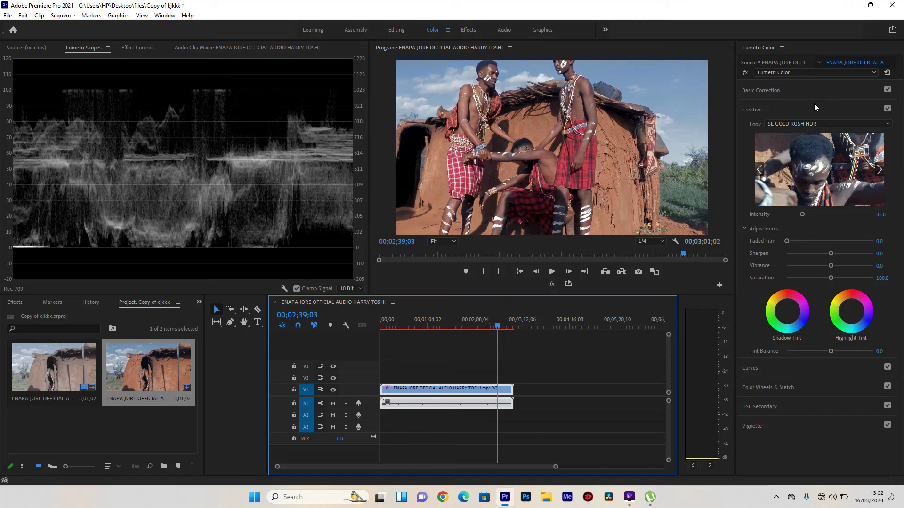
pyautogui.click(812, 89)
pyautogui.click(884, 145)
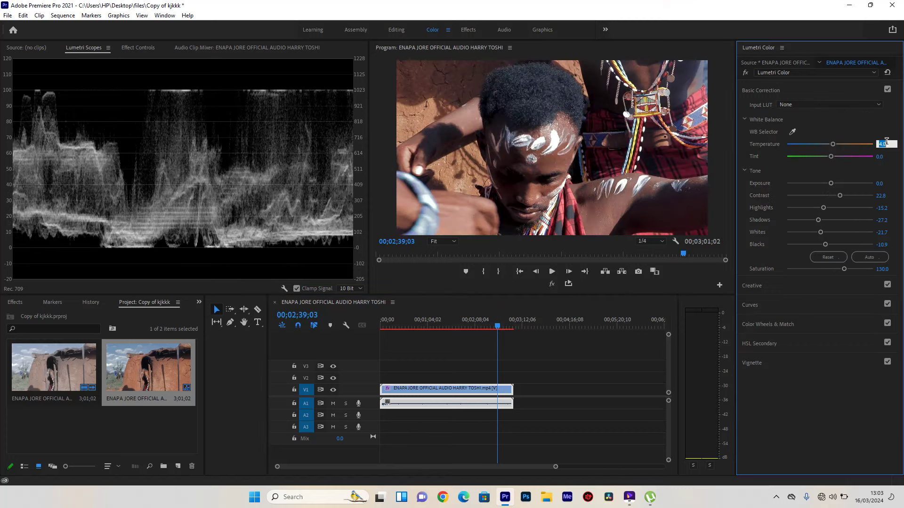
pyautogui.write('6')
pyautogui.press('Return')
# At 00;01;24;00, set the Basic Correction Temperature to 8 and check the landscape shot at 00;01;48;05.
pyautogui.click(443, 326)
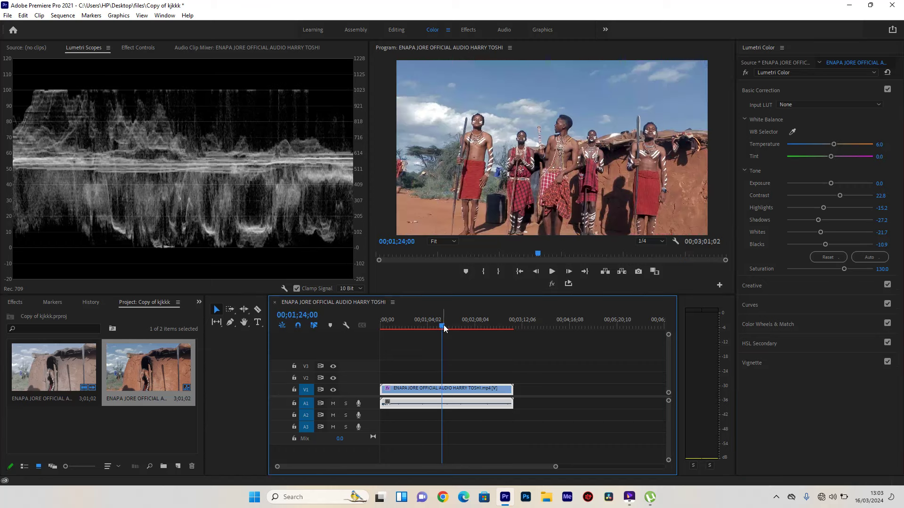
pyautogui.click(880, 144)
pyautogui.write('8')
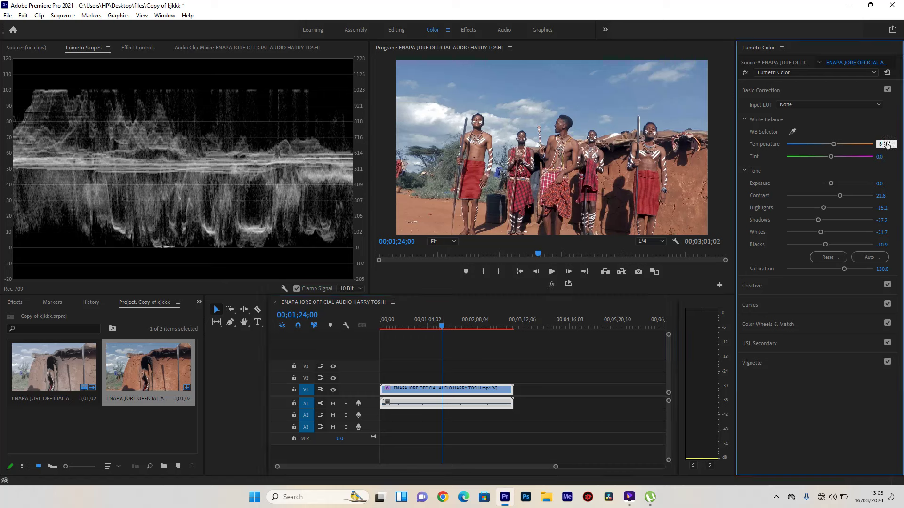
pyautogui.press('Return')
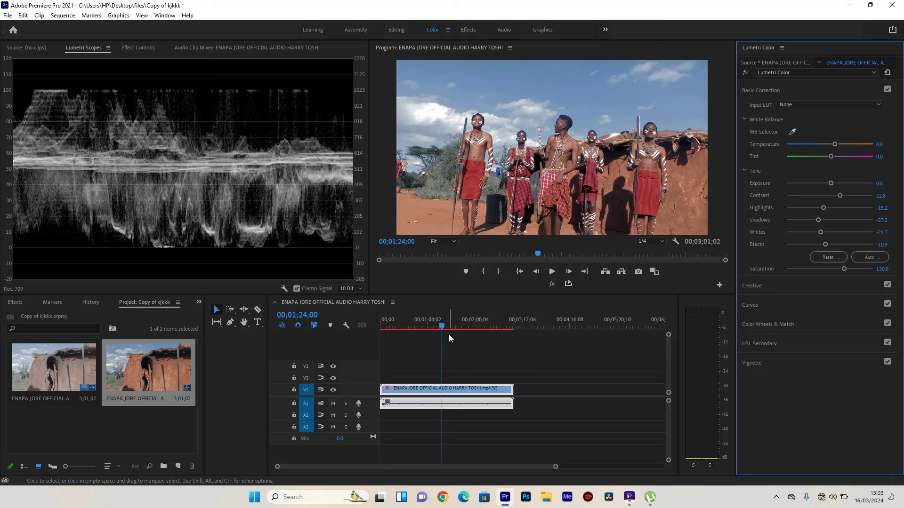
pyautogui.click(461, 324)
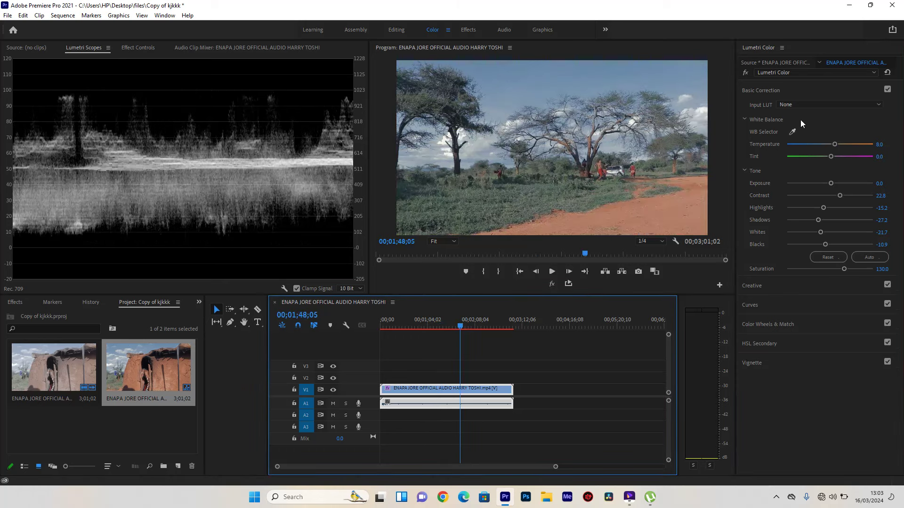
# Lower the creative look's Intensity to 25 and check the hut shot at 00;00;57;26.
pyautogui.click(808, 91)
pyautogui.click(789, 111)
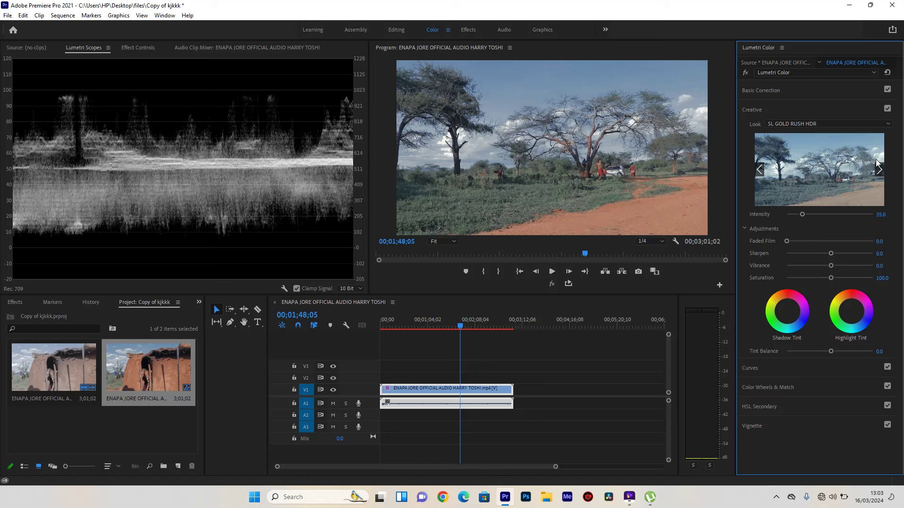
pyautogui.click(885, 214)
pyautogui.write('25')
pyautogui.press('Return')
pyautogui.click(424, 321)
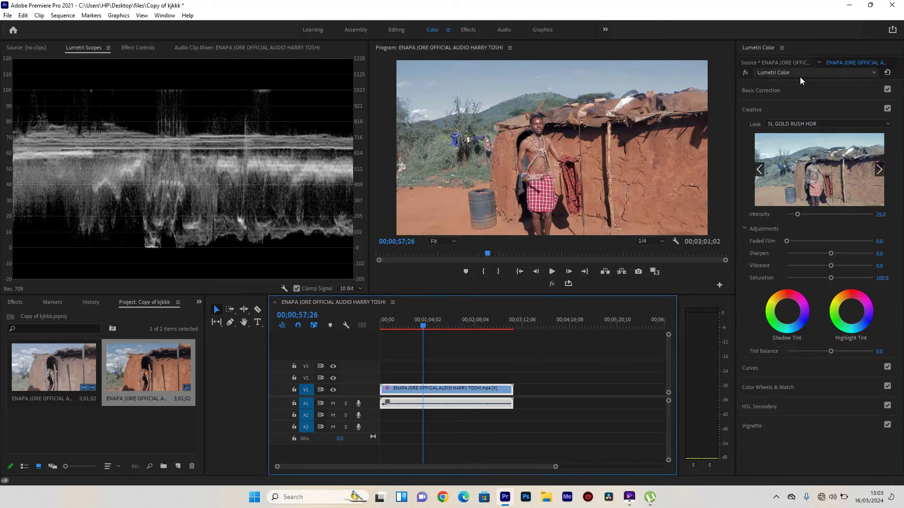
# Open the timeline clip in the Source monitor and compare the ungraded and graded frames at 00;00;57;26 and 00;01;53;27.
pyautogui.doubleClick(475, 389)
pyautogui.click(447, 325)
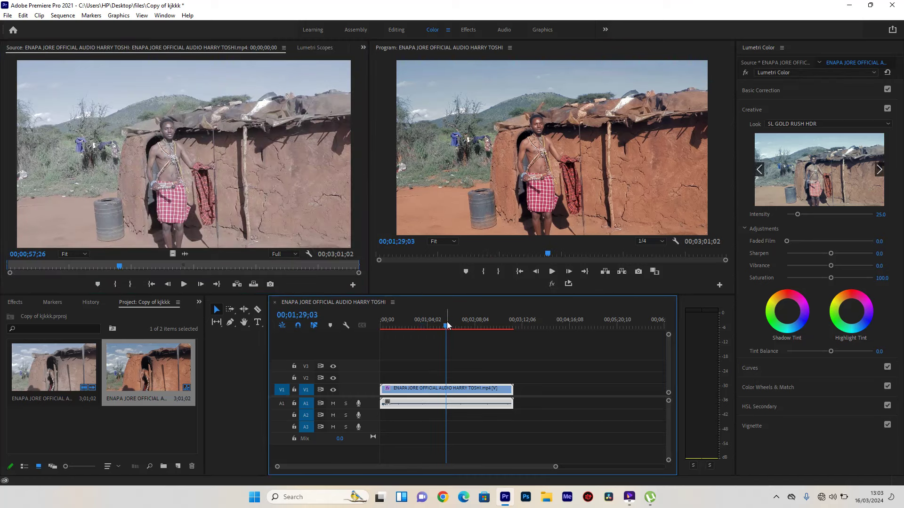
pyautogui.click(465, 324)
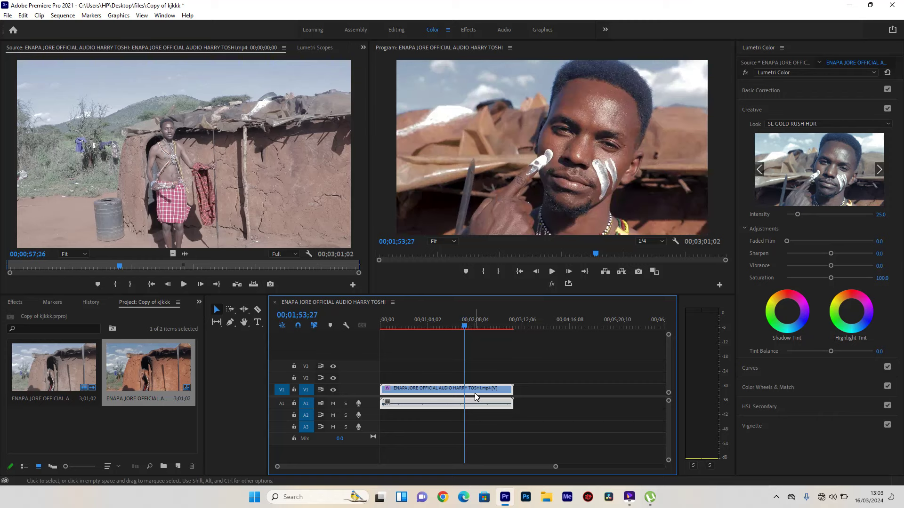
pyautogui.doubleClick(475, 391)
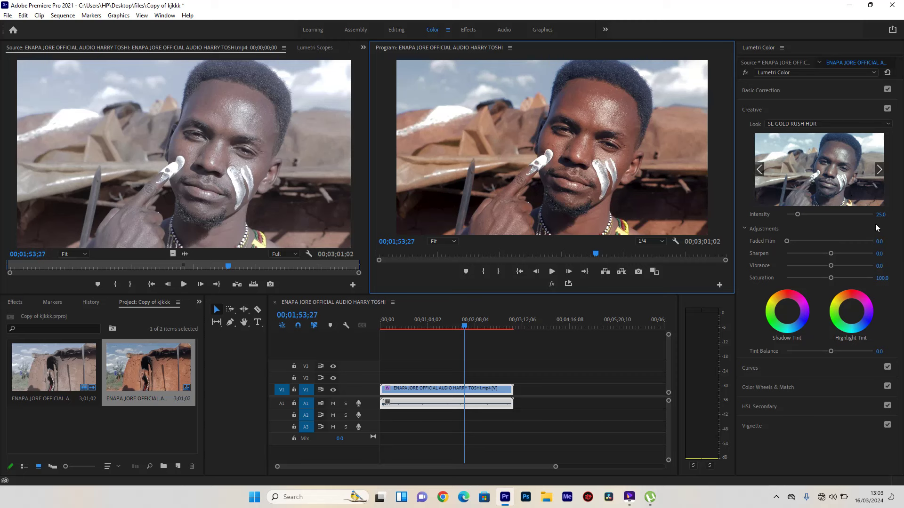
# Set the creative look's Intensity to 20 and the Creative Sharpen to 15.
pyautogui.click(883, 214)
pyautogui.write('20')
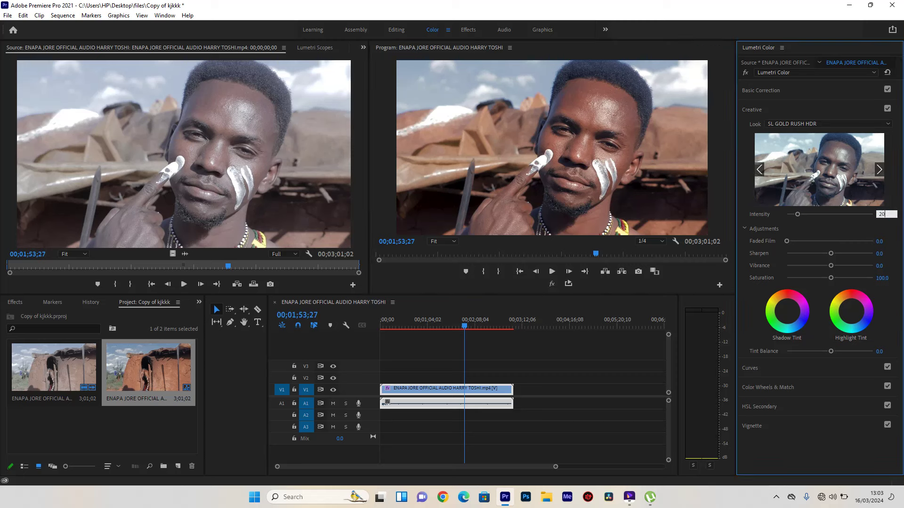
pyautogui.press('Return')
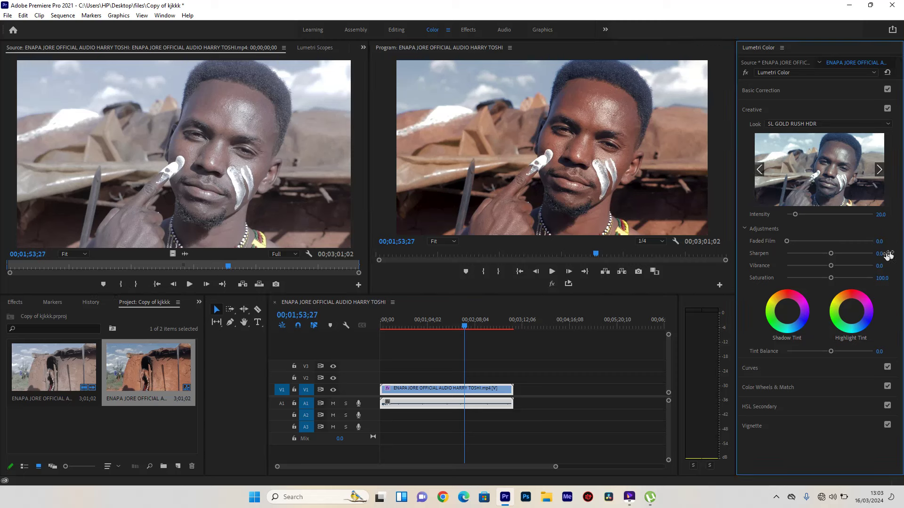
pyautogui.click(885, 254)
pyautogui.write('15')
pyautogui.press('Return')
pyautogui.click(815, 107)
pyautogui.click(796, 74)
pyautogui.click(795, 98)
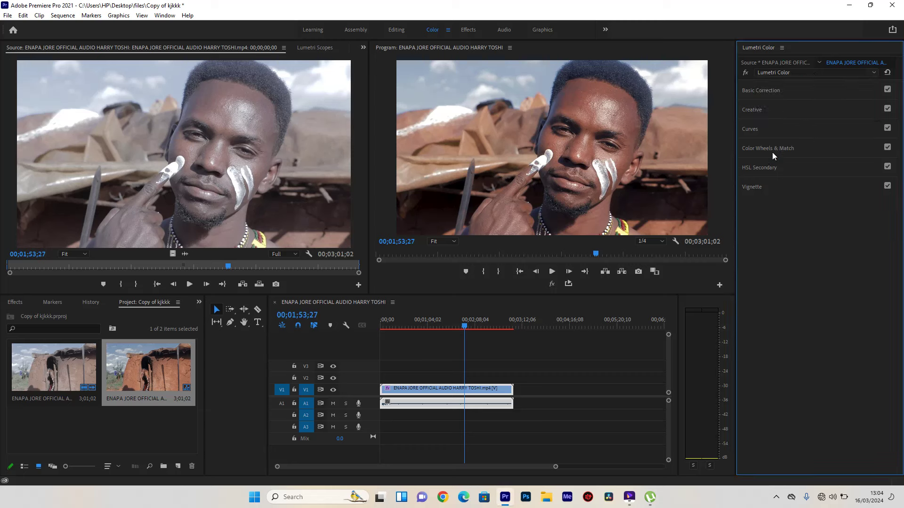
# Add the sky colour above the face close-up at 00;01;53;27 to the HSL Secondary key.
pyautogui.click(790, 164)
pyautogui.click(811, 198)
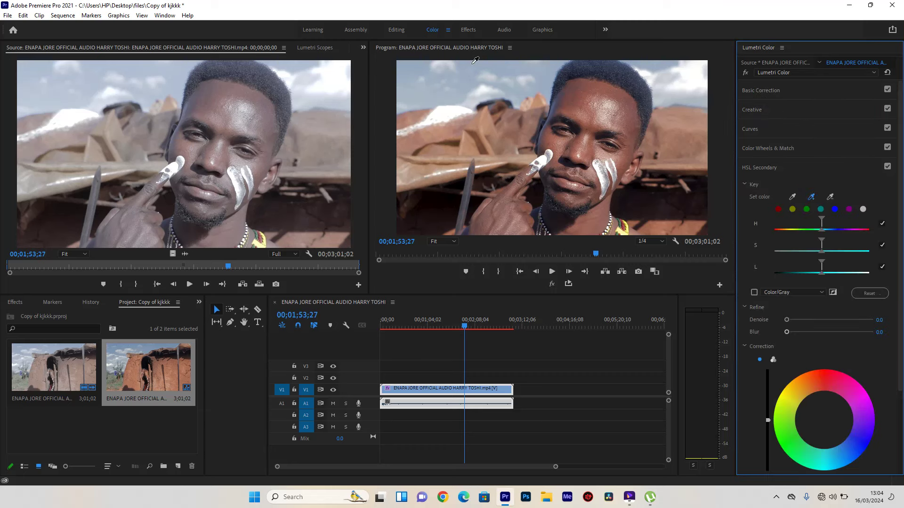
pyautogui.click(489, 64)
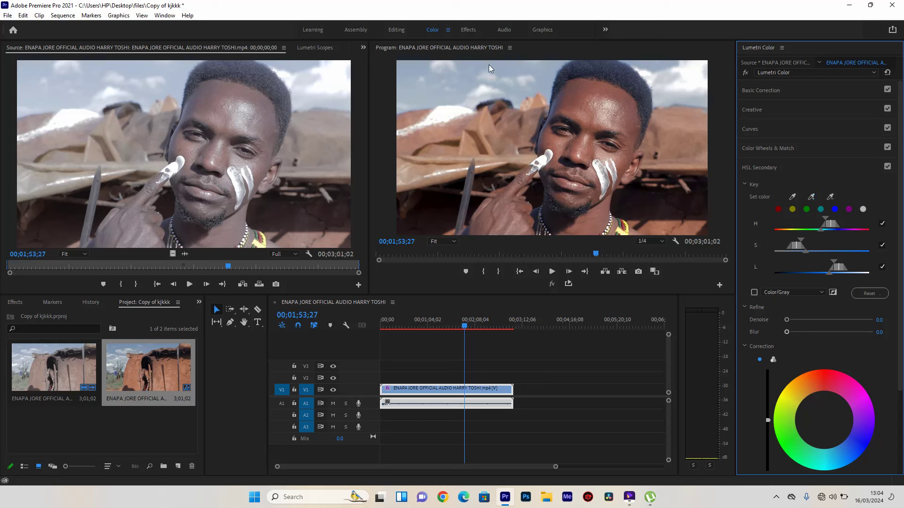
# At 00;01;31;19, add several blue sky and cloud samples around the man's head to the HSL Secondary key.
pyautogui.click(448, 321)
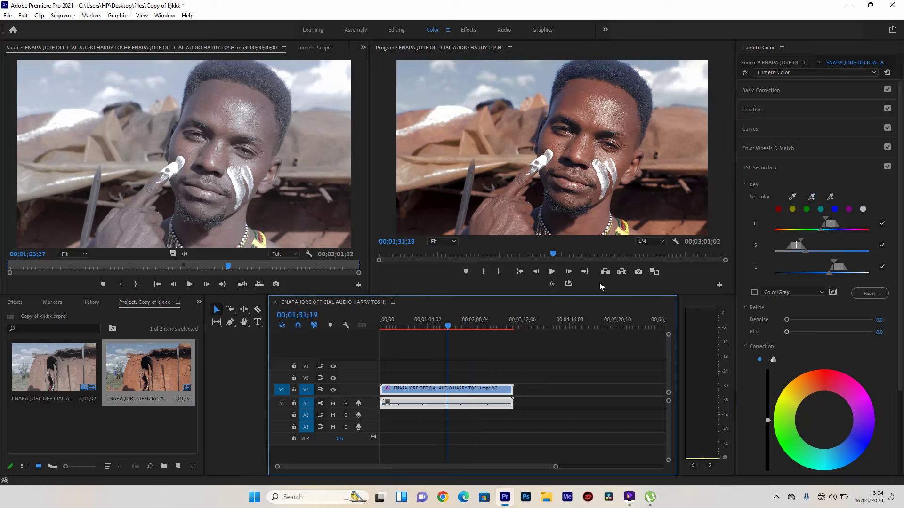
pyautogui.click(811, 197)
pyautogui.click(668, 73)
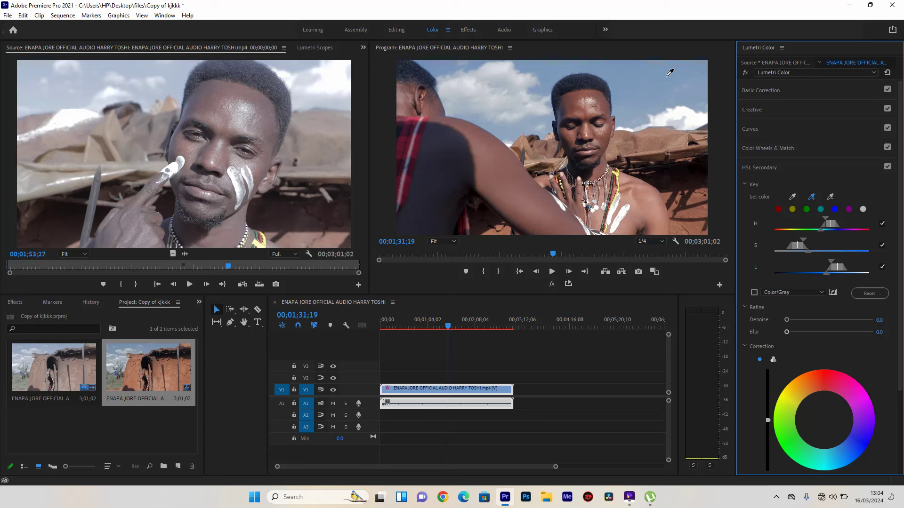
pyautogui.click(617, 67)
pyautogui.click(570, 67)
pyautogui.click(541, 90)
# Preview the HSL Secondary key as a White/Black mask.
pyautogui.click(767, 295)
pyautogui.click(784, 323)
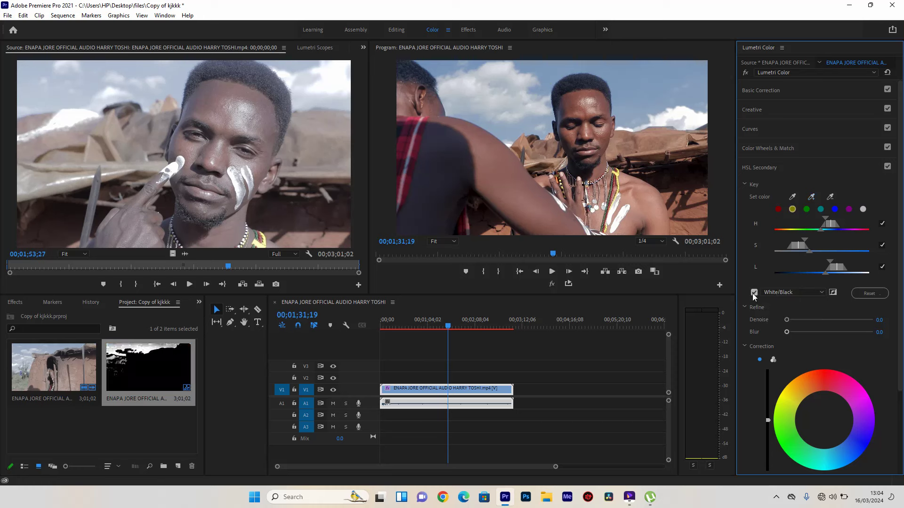
pyautogui.click(753, 293)
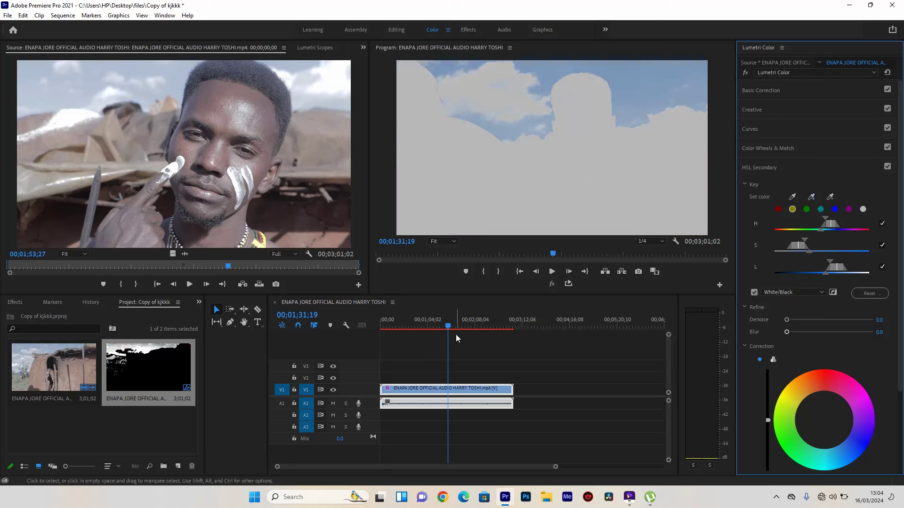
# At 00;02;09;26, add the unkeyed sky patches above the group of men to the HSL Secondary key.
pyautogui.click(476, 326)
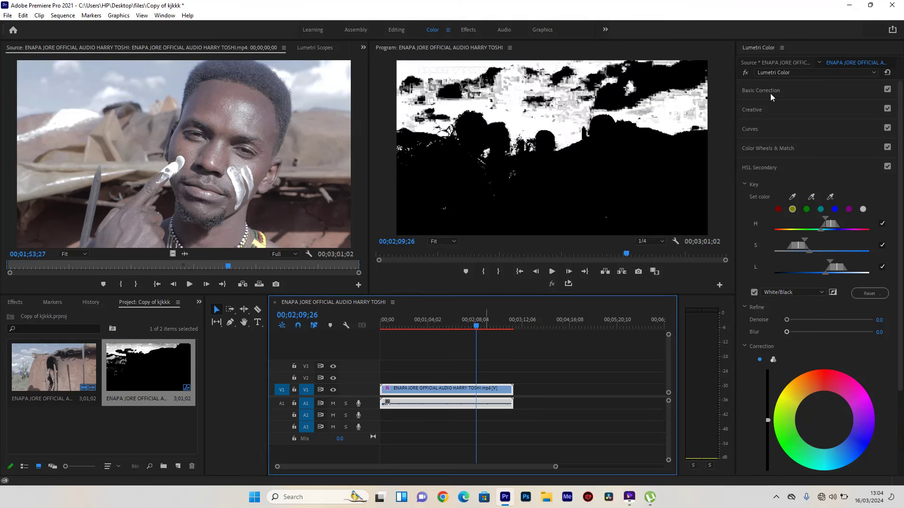
pyautogui.click(811, 197)
pyautogui.click(565, 83)
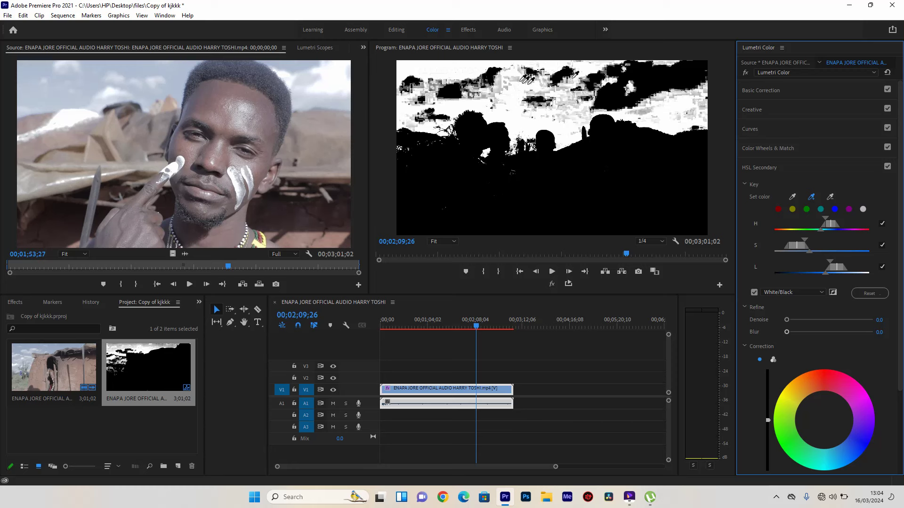
pyautogui.click(537, 78)
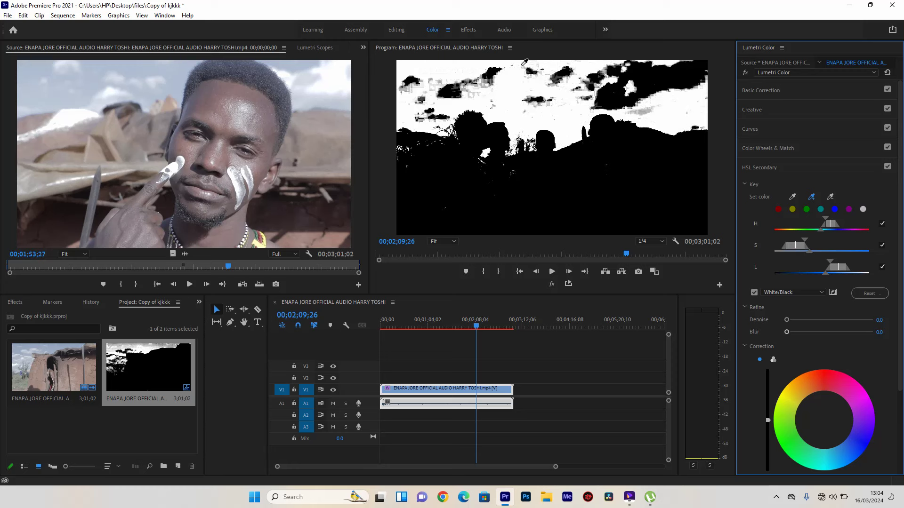
pyautogui.click(480, 85)
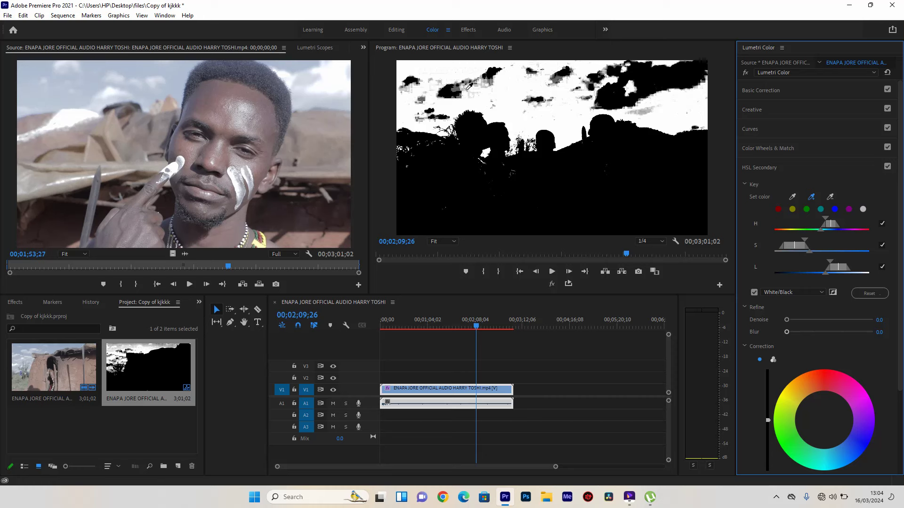
pyautogui.click(469, 90)
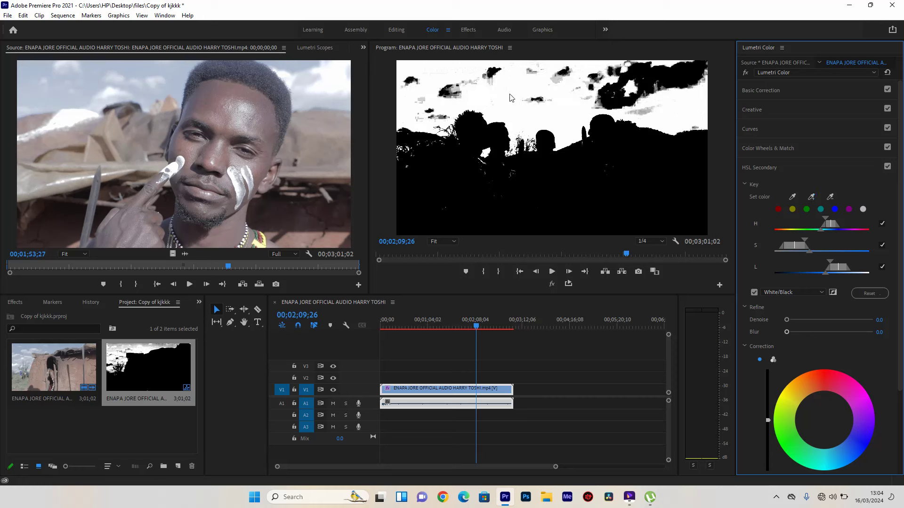
pyautogui.click(811, 198)
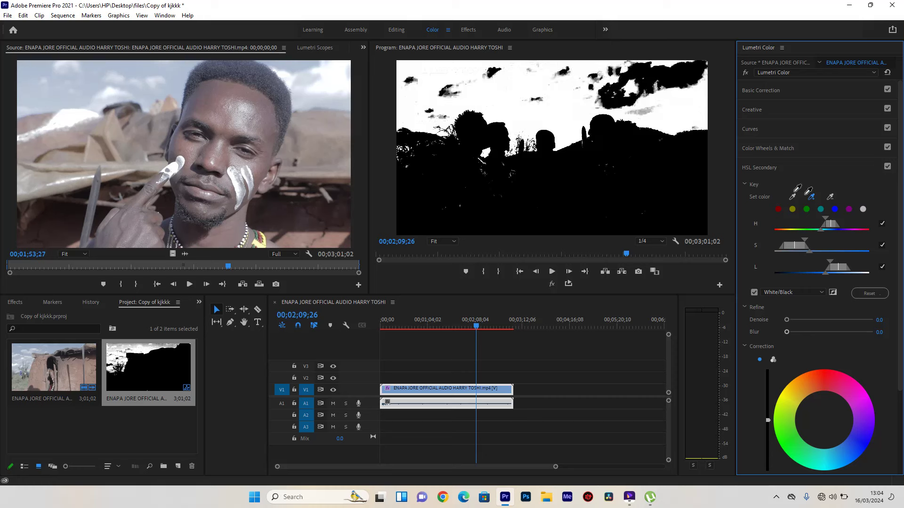
pyautogui.click(453, 88)
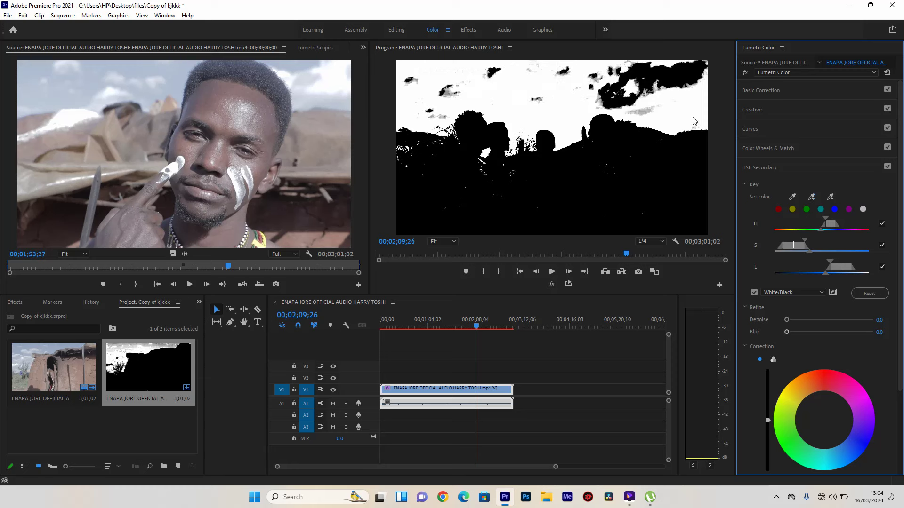
# Add the grey cloud area beneath the large dark patch in the sky mask to the HSL Secondary key.
pyautogui.click(811, 196)
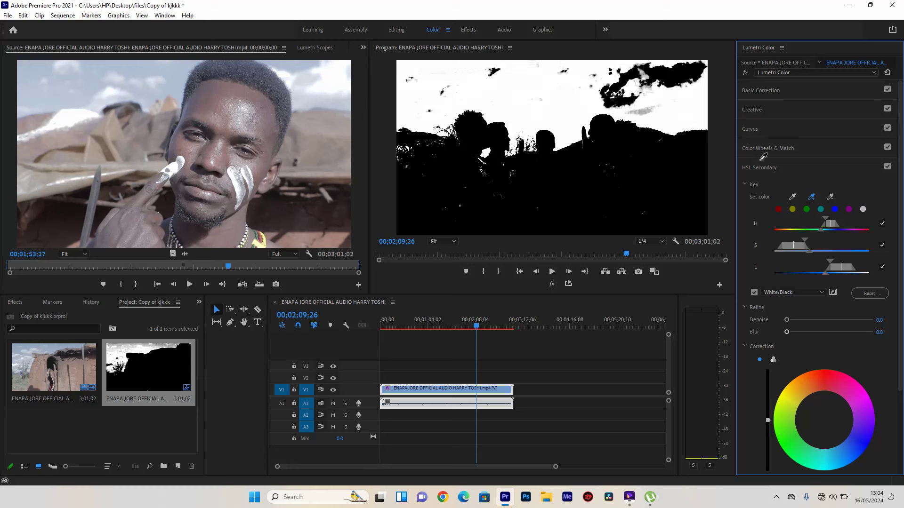
pyautogui.click(650, 110)
pyautogui.click(657, 110)
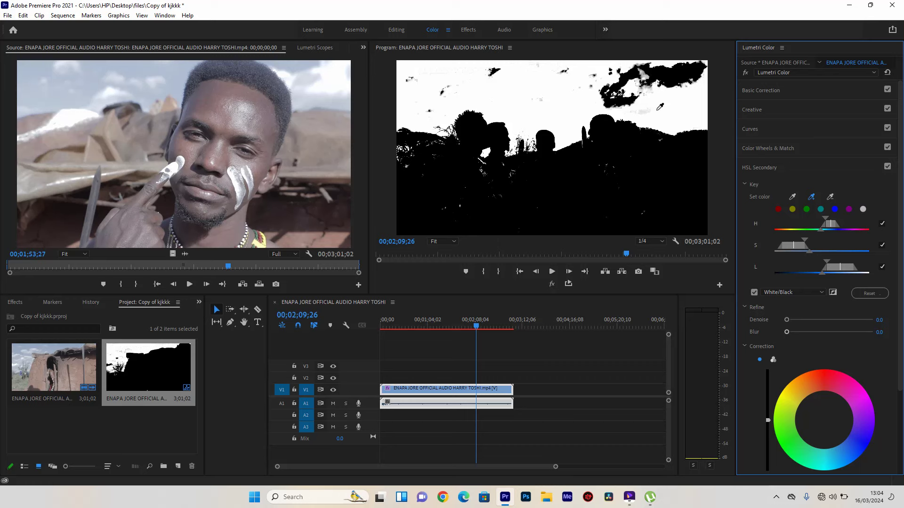
pyautogui.click(660, 107)
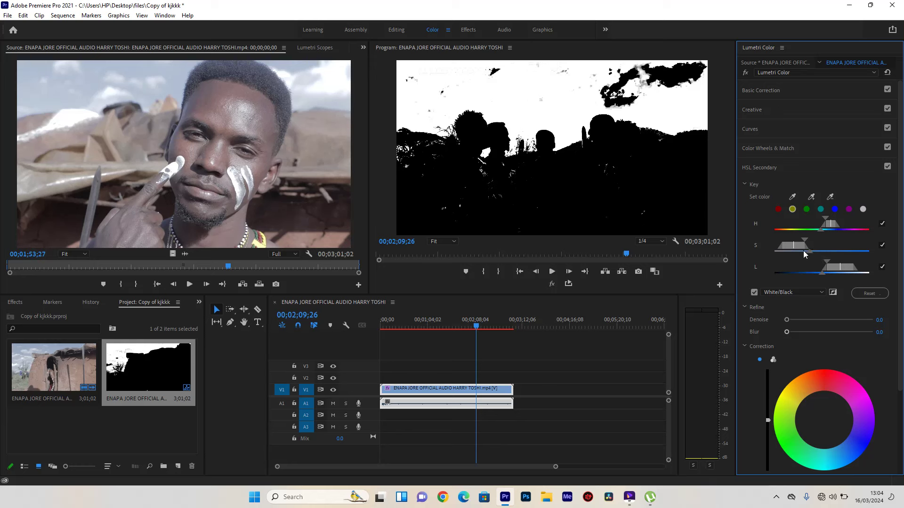
# Refine the sky key with Blur 8 and Denoise 14.7, and turn off the mask preview.
pyautogui.click(809, 333)
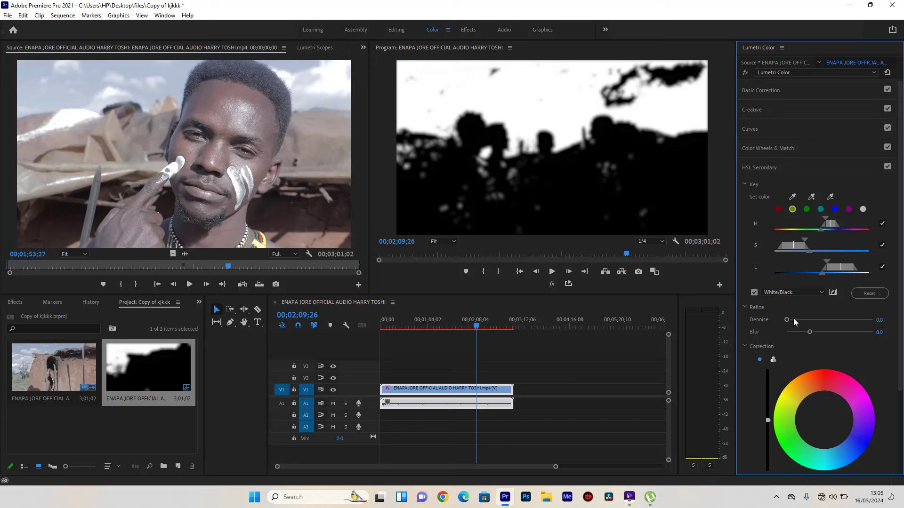
pyautogui.moveTo(794, 322); pyautogui.dragTo(798, 320)
pyautogui.click(755, 292)
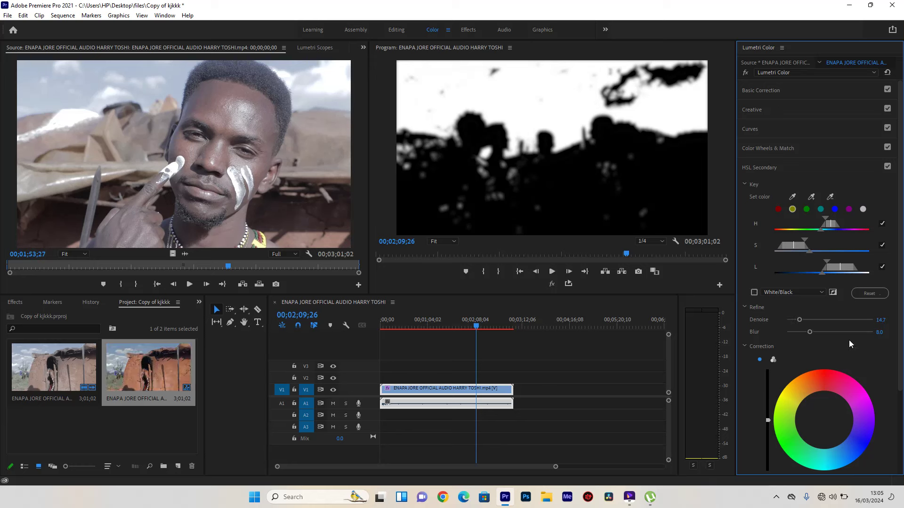
# In the sky key's Correction, set Saturation to 63, Sharpen to 18.5 and Contrast to 20.7.
pyautogui.scroll(-3, 856, 344)
pyautogui.scroll(-2, 878, 352)
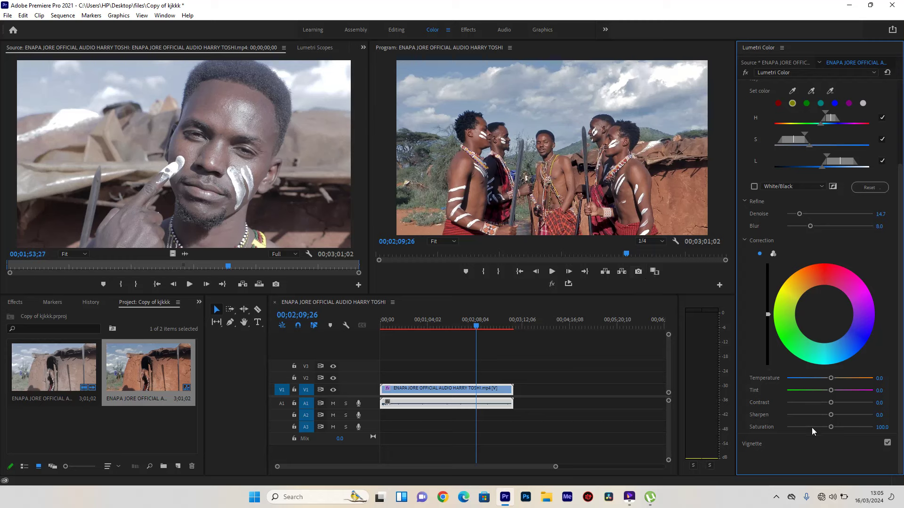
pyautogui.moveTo(802, 429); pyautogui.dragTo(807, 429)
pyautogui.moveTo(846, 415); pyautogui.dragTo(837, 412)
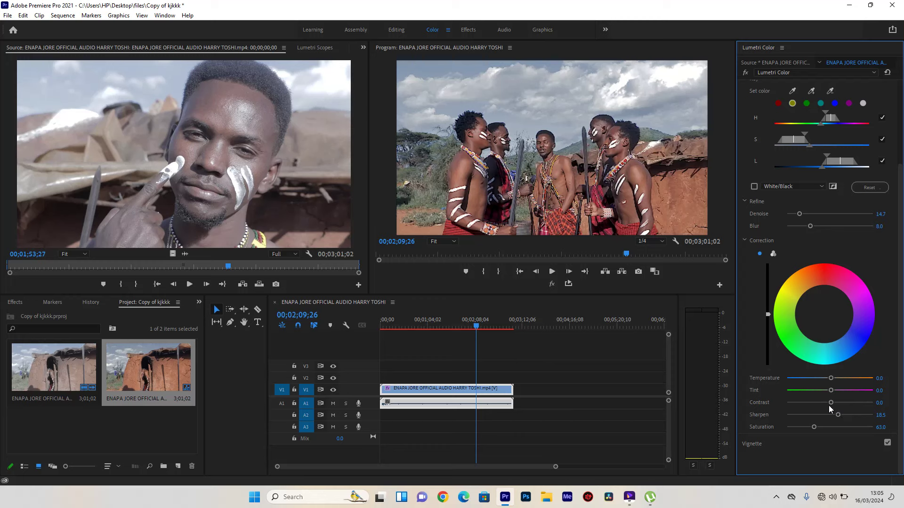
pyautogui.moveTo(831, 403); pyautogui.dragTo(838, 404)
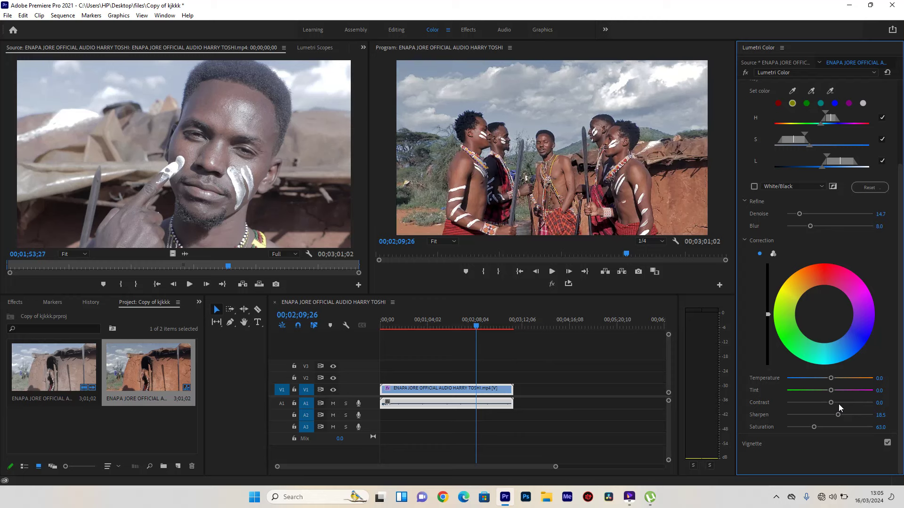
# Tint the keyed sky towards cyan with the correction colour wheel and set its Saturation to 80.4.
pyautogui.click(832, 355)
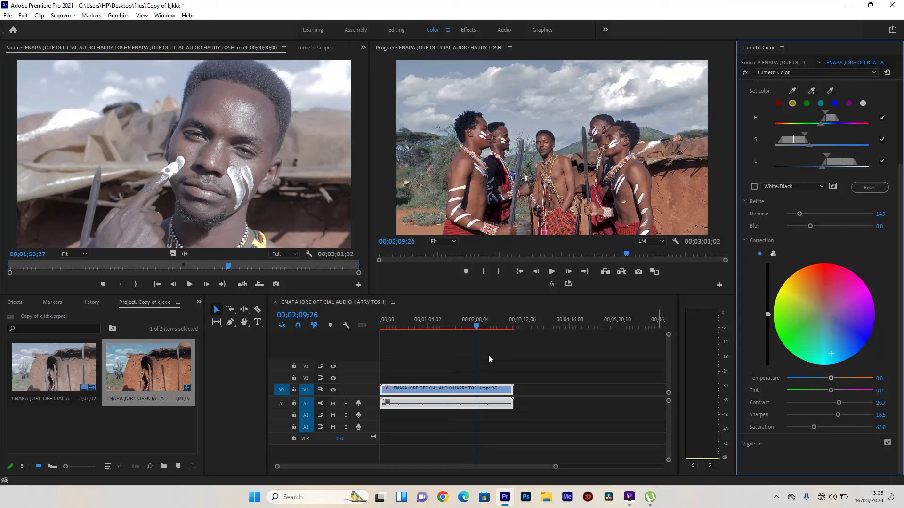
pyautogui.moveTo(827, 426); pyautogui.dragTo(821, 426)
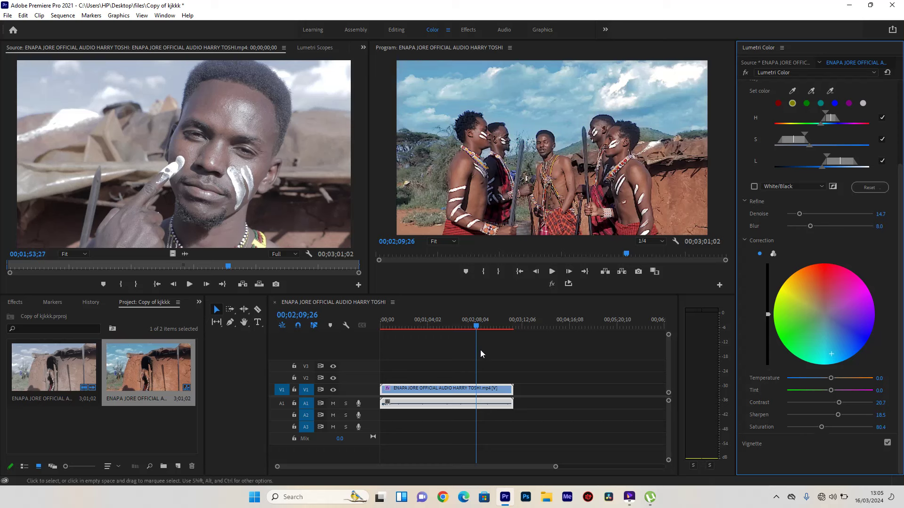
# Check the sky correction on the shots at 00;01;30;11, 00;00;59;23 and 00;00;40;21.
pyautogui.click(447, 326)
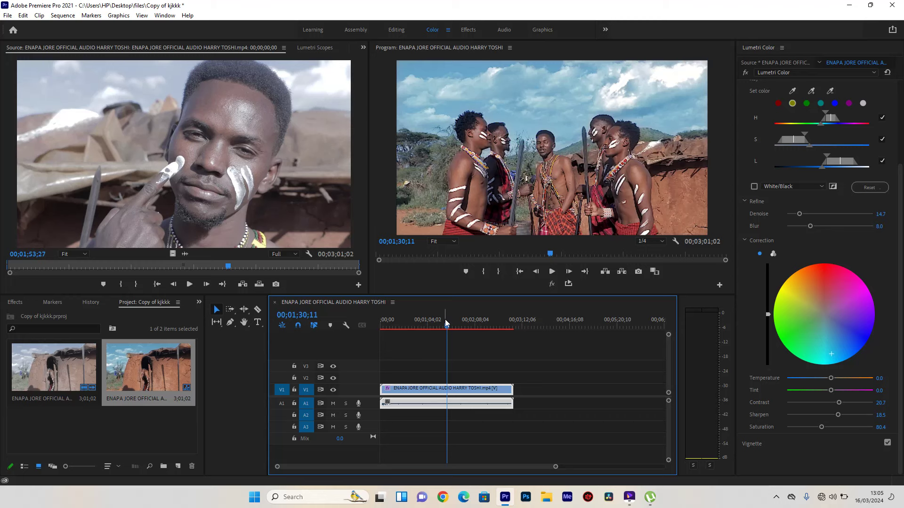
pyautogui.moveTo(445, 320); pyautogui.dragTo(424, 326)
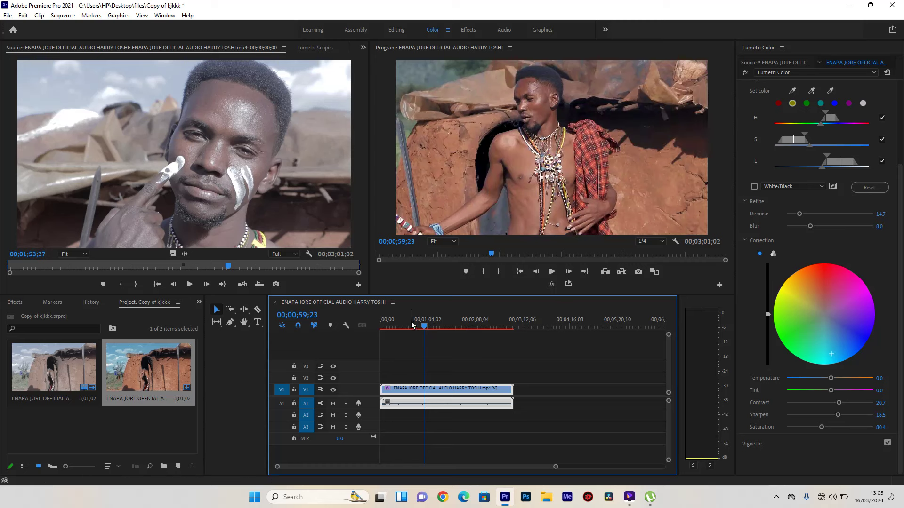
pyautogui.click(411, 321)
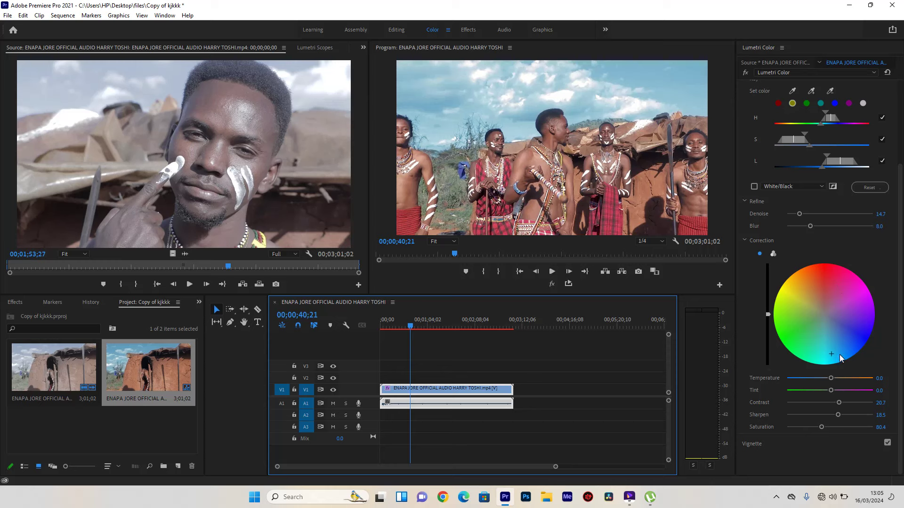
# Switch the sky key's Correction to three-way colour wheels and tint the Highlights slightly towards blue.
pyautogui.click(773, 254)
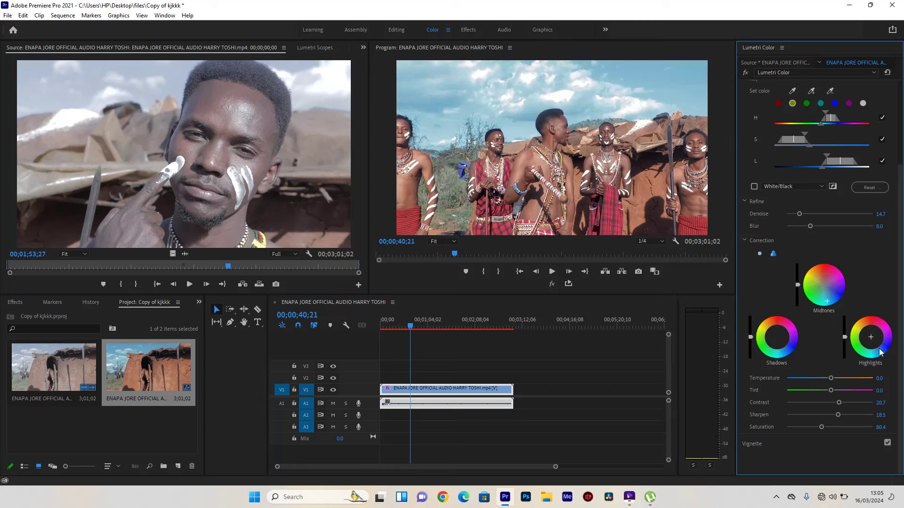
pyautogui.moveTo(879, 353); pyautogui.dragTo(876, 345)
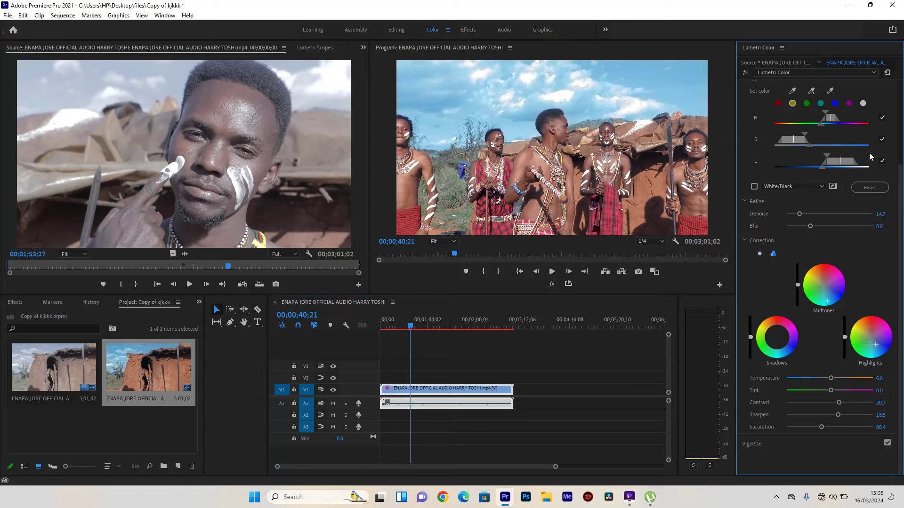
pyautogui.scroll(3, 765, 81)
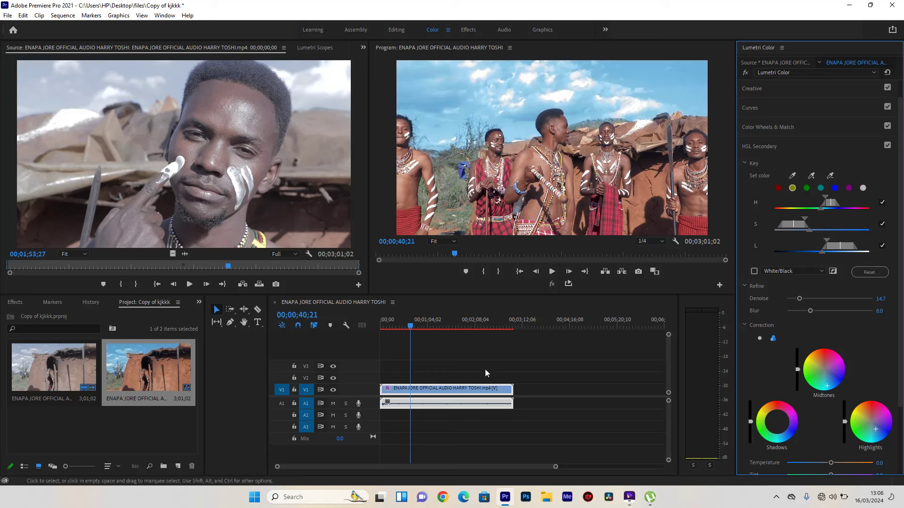
# Match the source frame to the sequence at 00;00;40;21 and 00;01;05;17 to compare the original with the grade.
pyautogui.click(430, 356)
pyautogui.press('f')
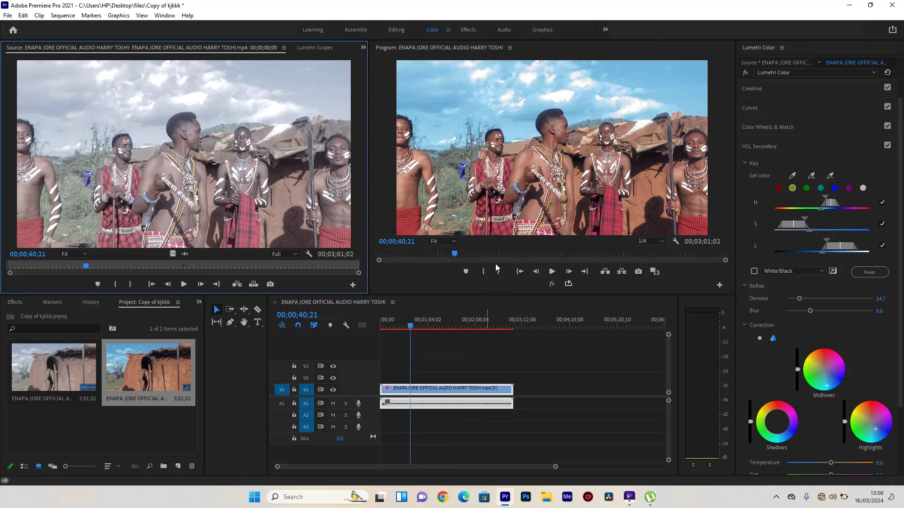
pyautogui.click(430, 325)
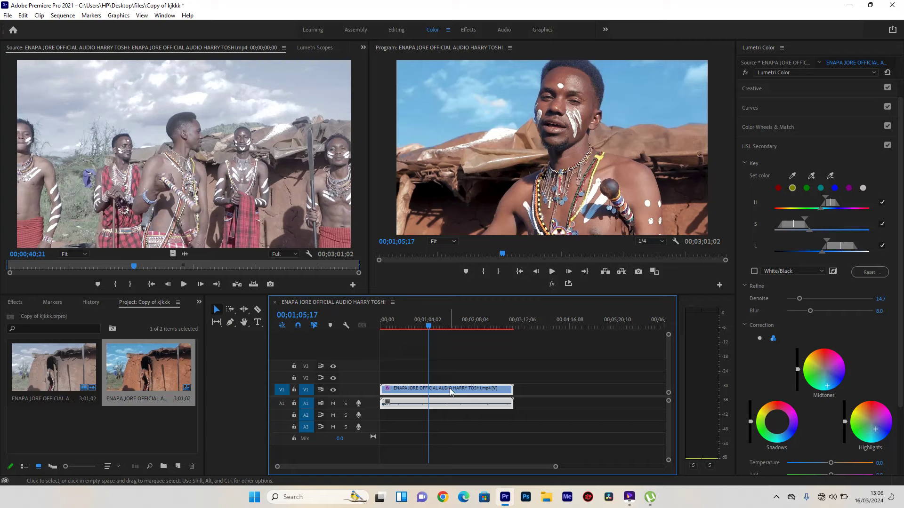
pyautogui.press('f')
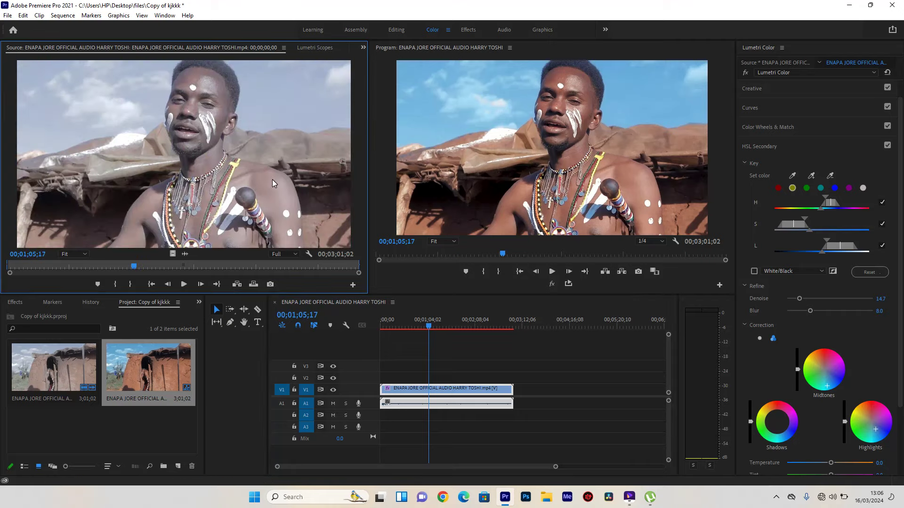
# View the graded shot at 00;01;05;17 in full screen and return to the workspace.
pyautogui.hotkey('ctrl', '`')
pyautogui.hotkey('ctrl', '`')
pyautogui.hotkey('ctrl', '`')
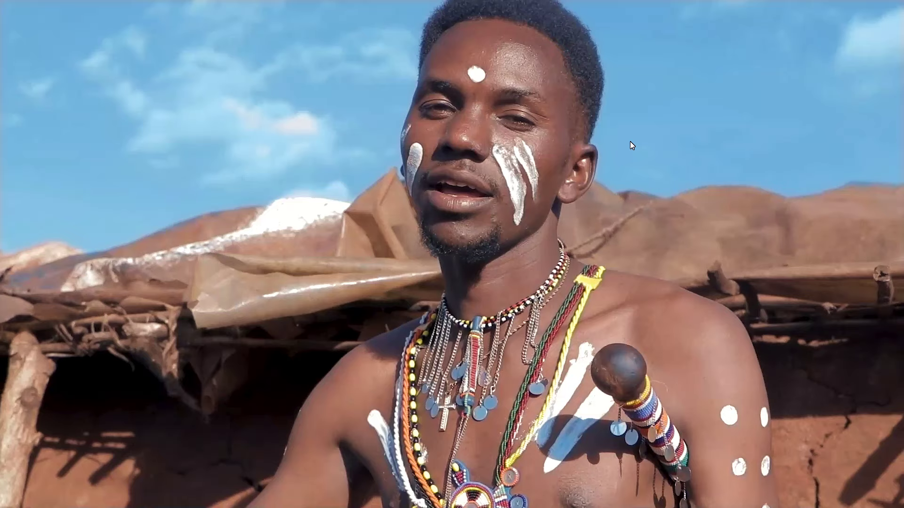
pyautogui.hotkey('ctrl', '`')
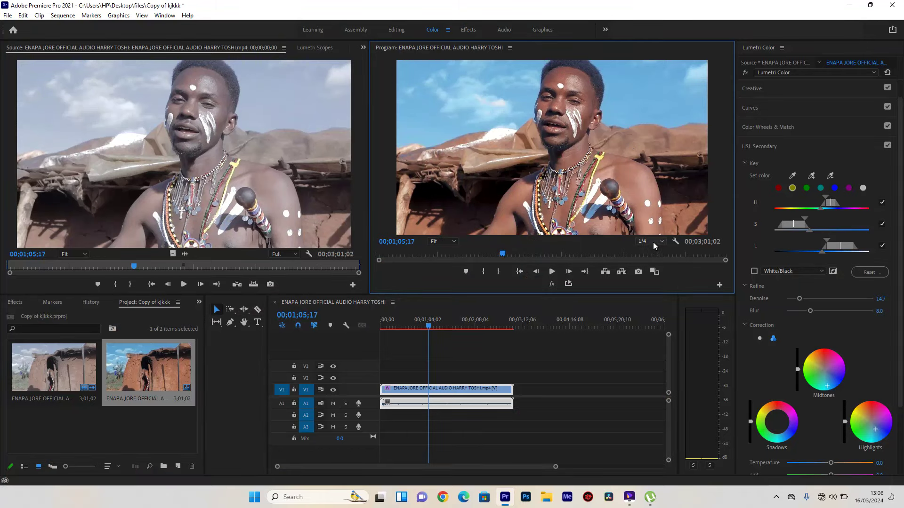
# Set the Program monitor's playback resolution to Full and compare the graded and original frames in full screen.
pyautogui.hotkey('ctrl', '`')
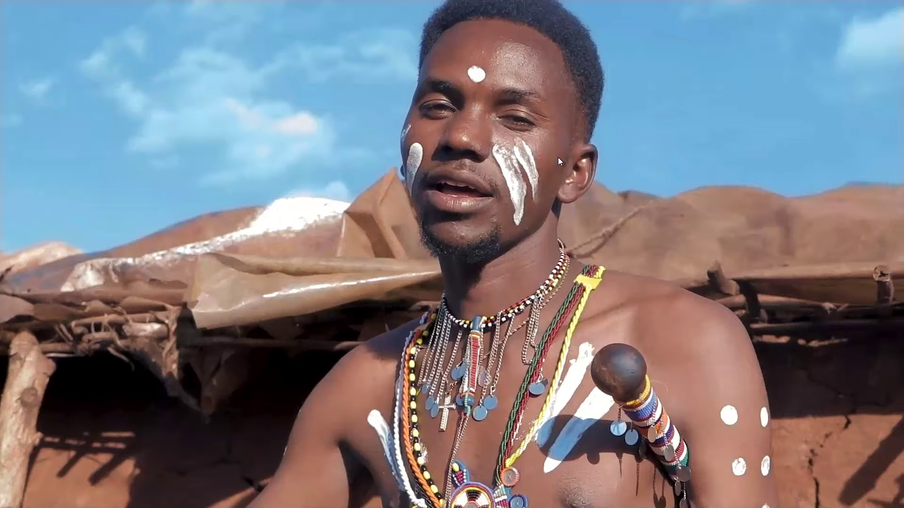
pyautogui.hotkey('ctrl', '`')
pyautogui.hotkey('ctrl', '`')
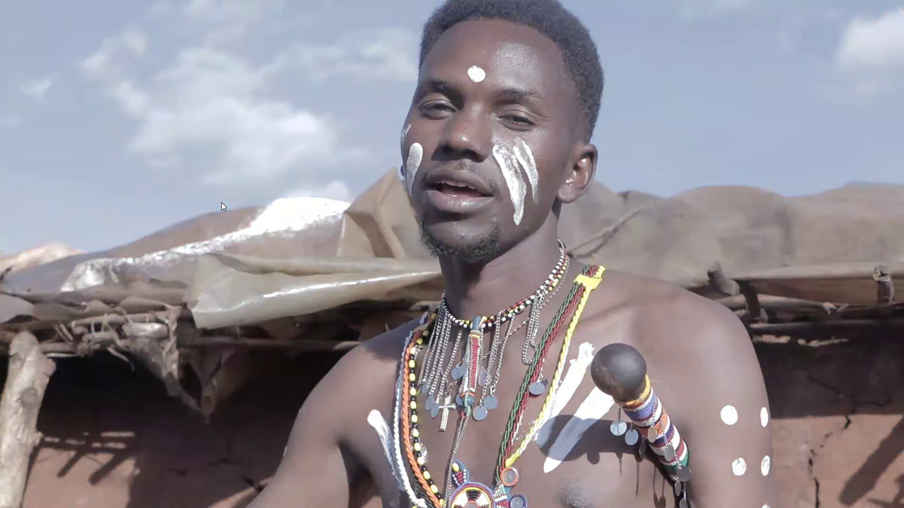
pyautogui.hotkey('ctrl', '`')
pyautogui.hotkey('ctrl', '`')
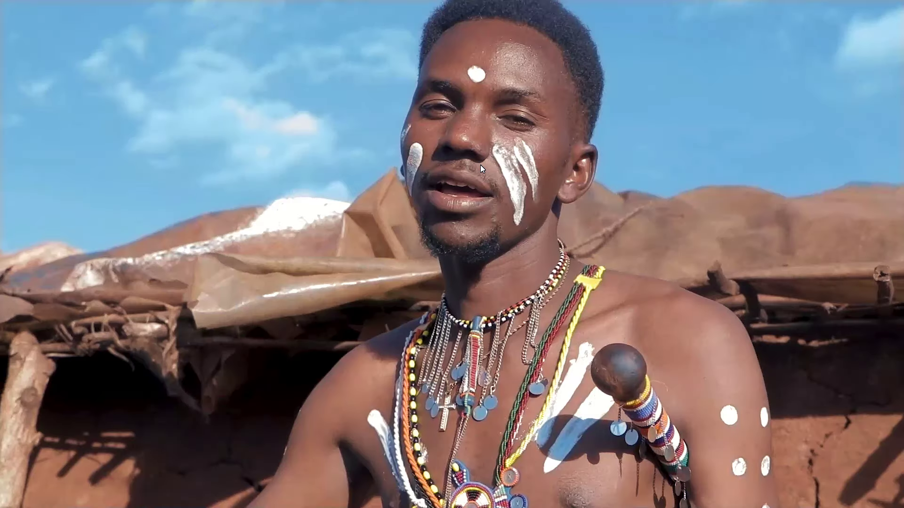
pyautogui.hotkey('ctrl', '`')
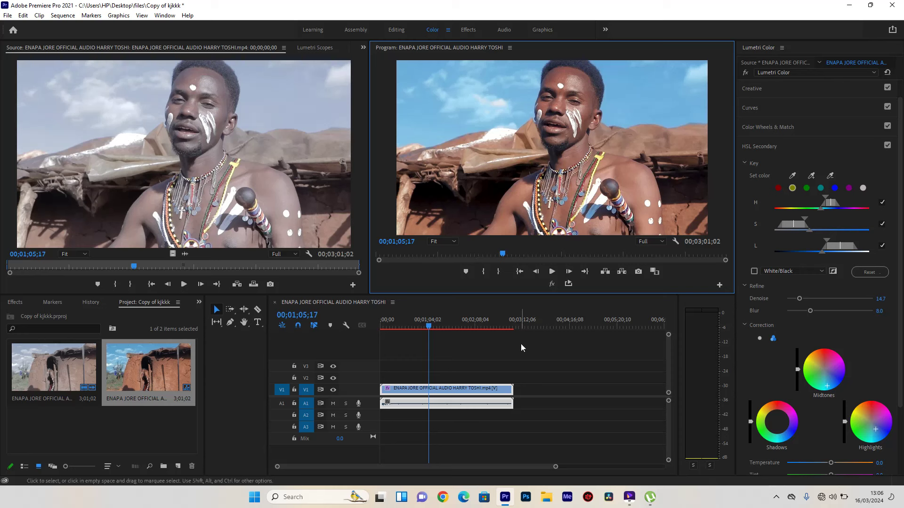
pyautogui.click(777, 497)
pyautogui.click(776, 453)
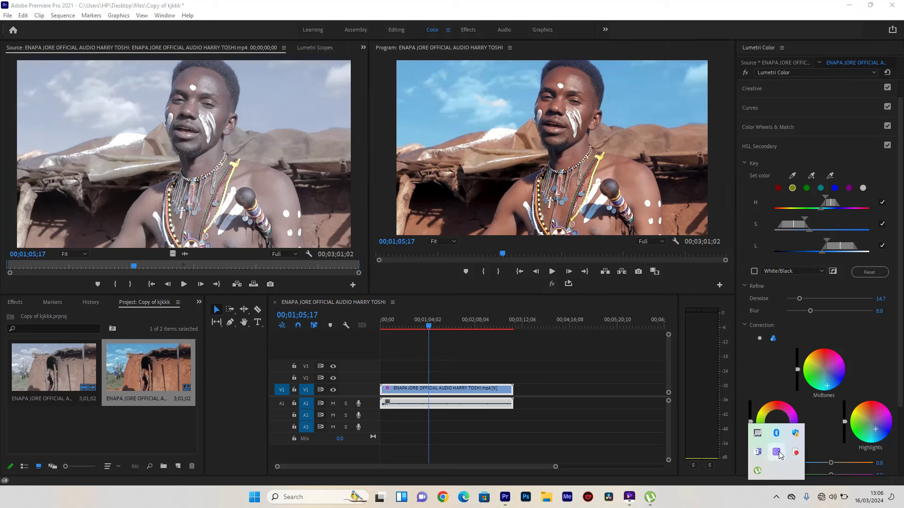